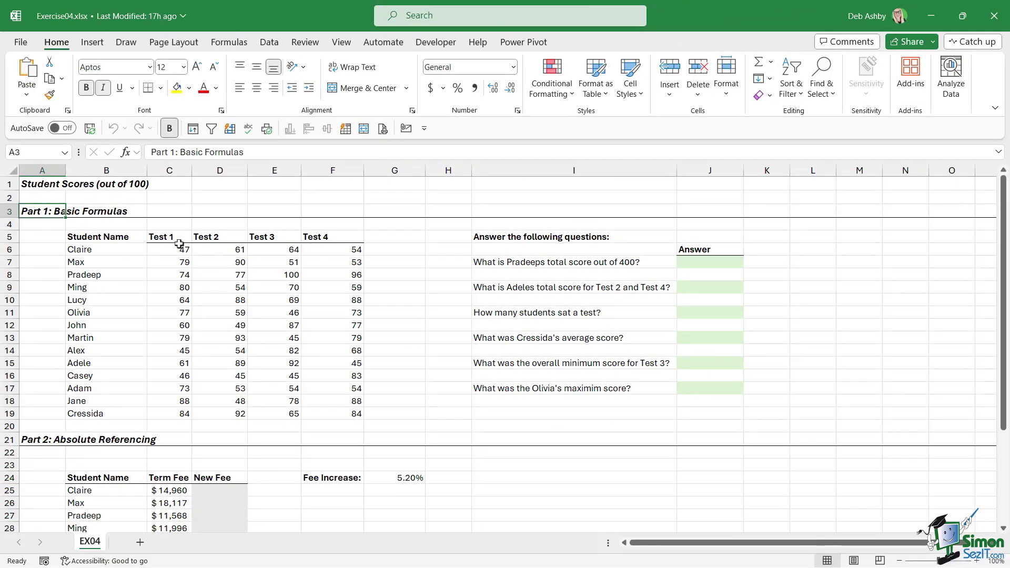
Review the student score table, the first student's test scores and the Part 1 questions.
drag(104, 237, 332, 413)
click(124, 251)
click(160, 237)
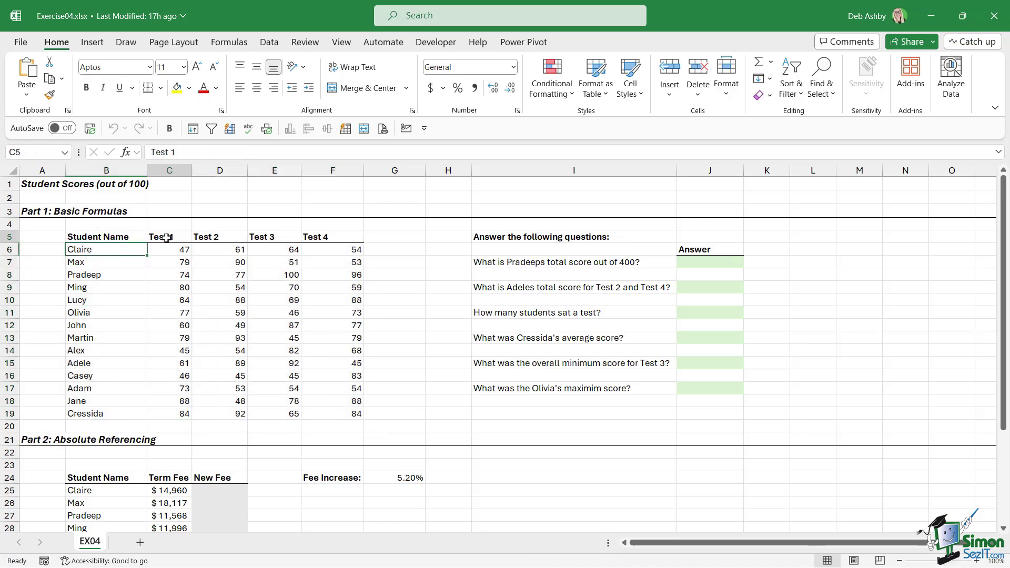
click(178, 251)
click(224, 250)
click(273, 252)
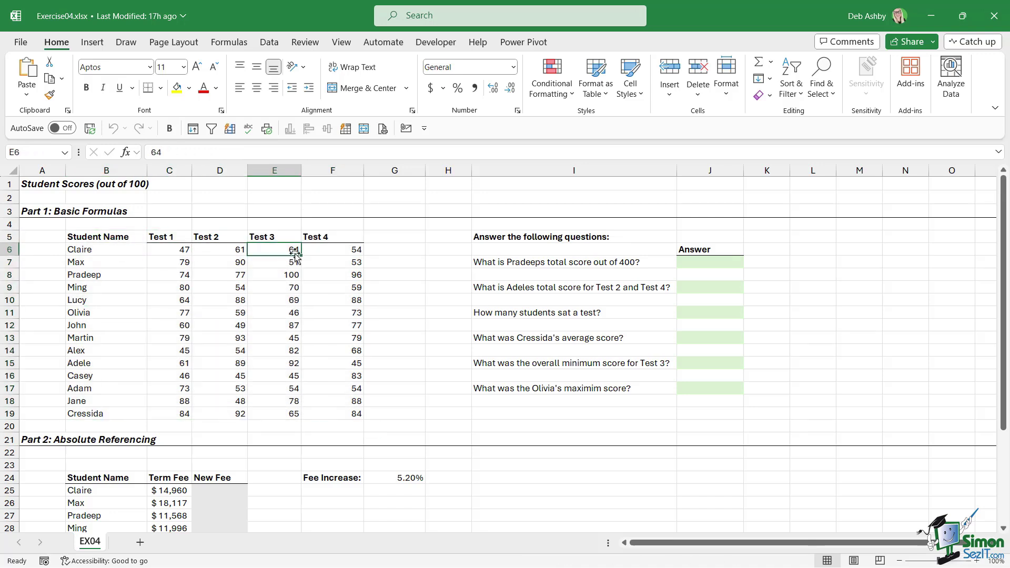
click(333, 251)
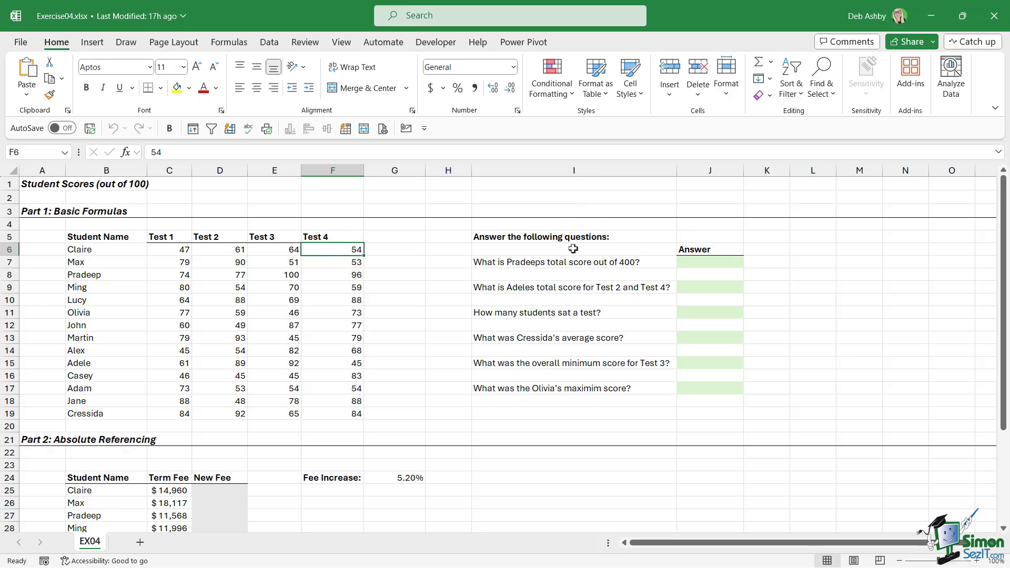
drag(550, 237, 509, 388)
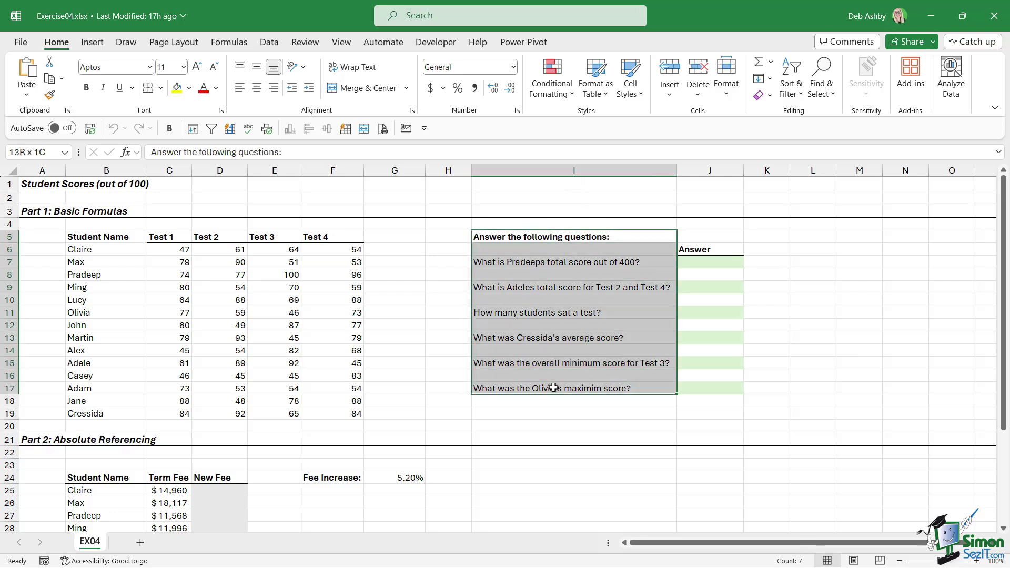
click(868, 272)
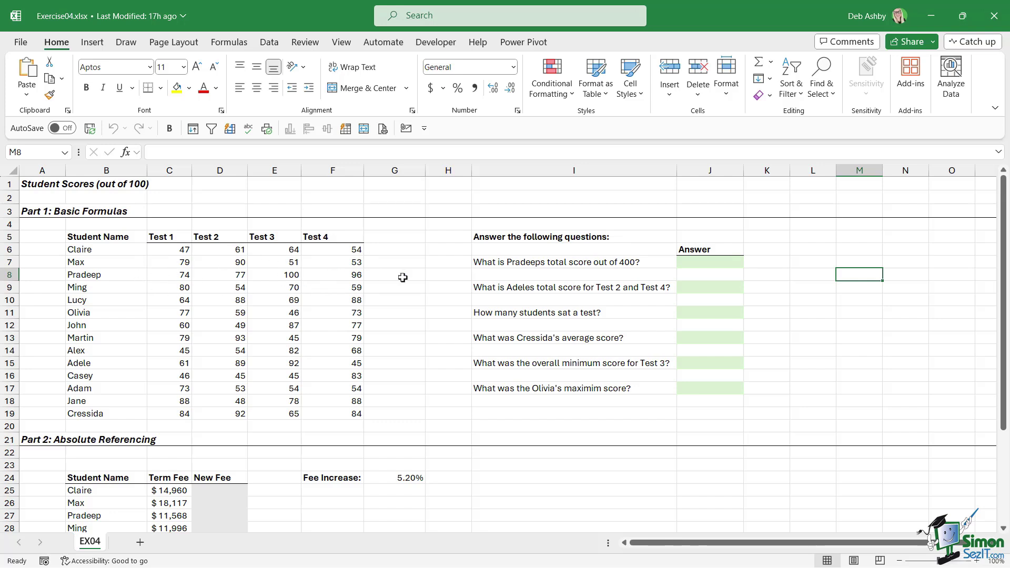
Enter =SUM(C8:F8) in J7 to total the row-8 student's four scores, giving 347.
click(716, 262)
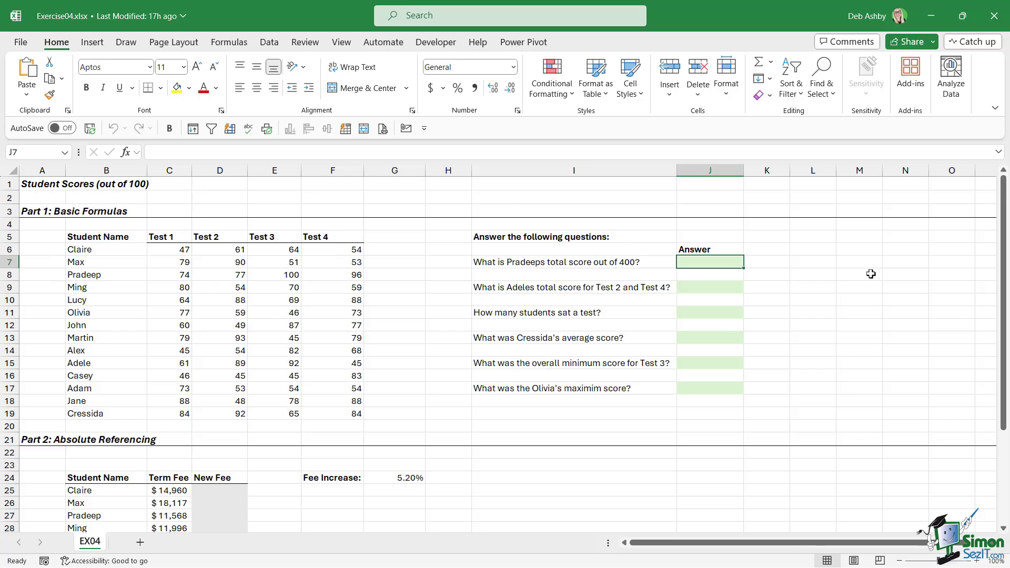
key(F2)
text(=SU)
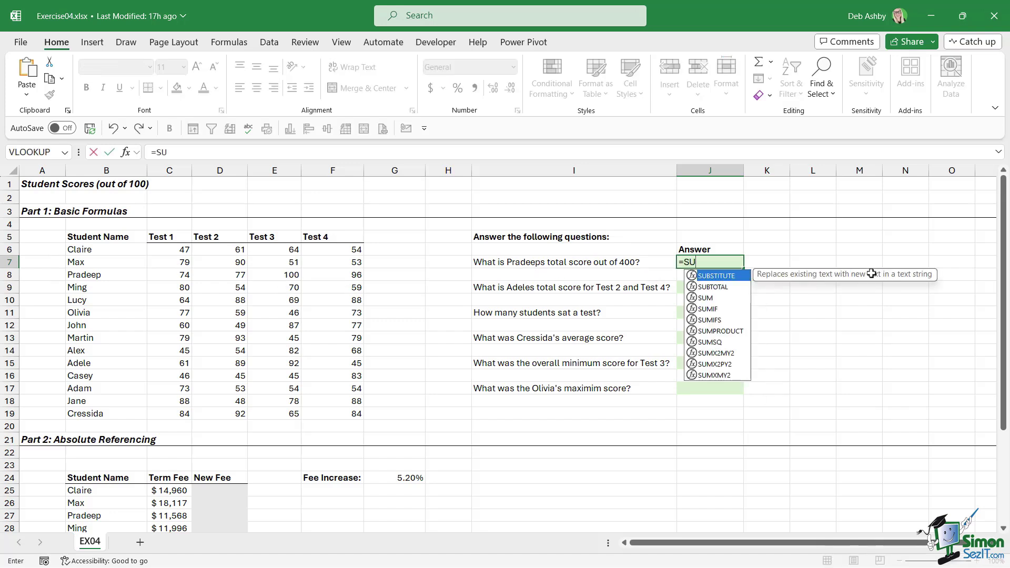
text(M()
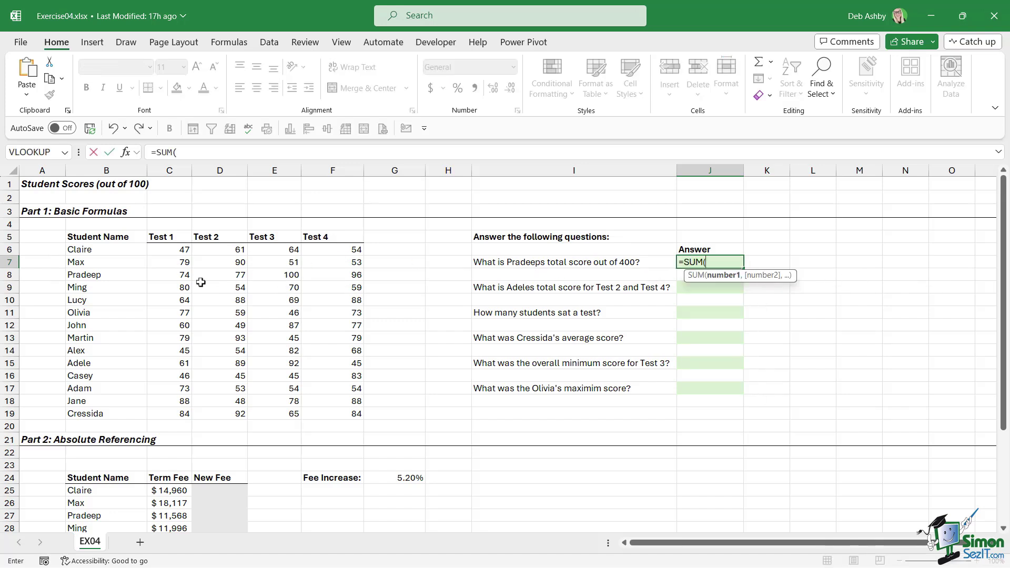
drag(160, 274, 338, 274)
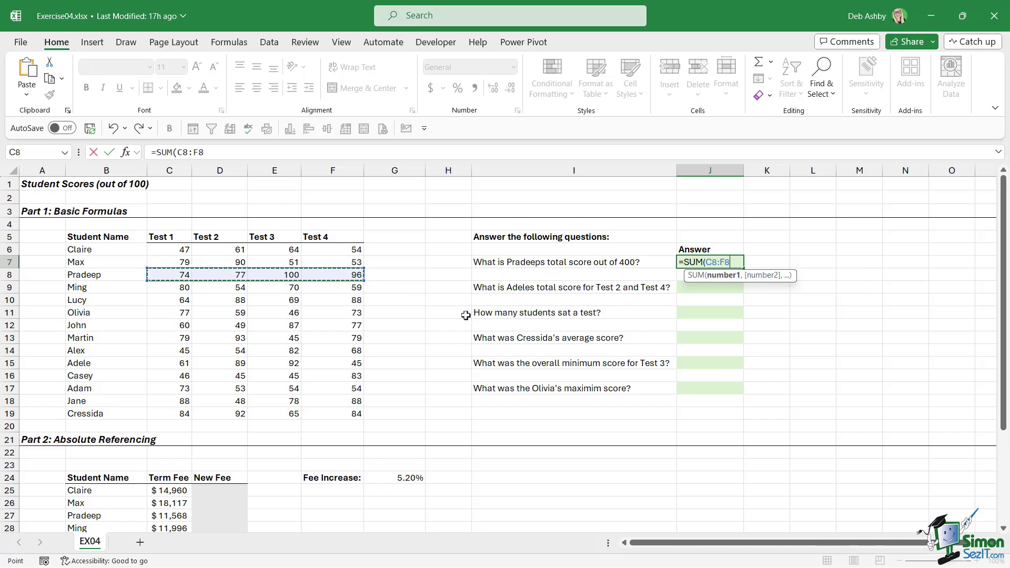
text())
key(Return)
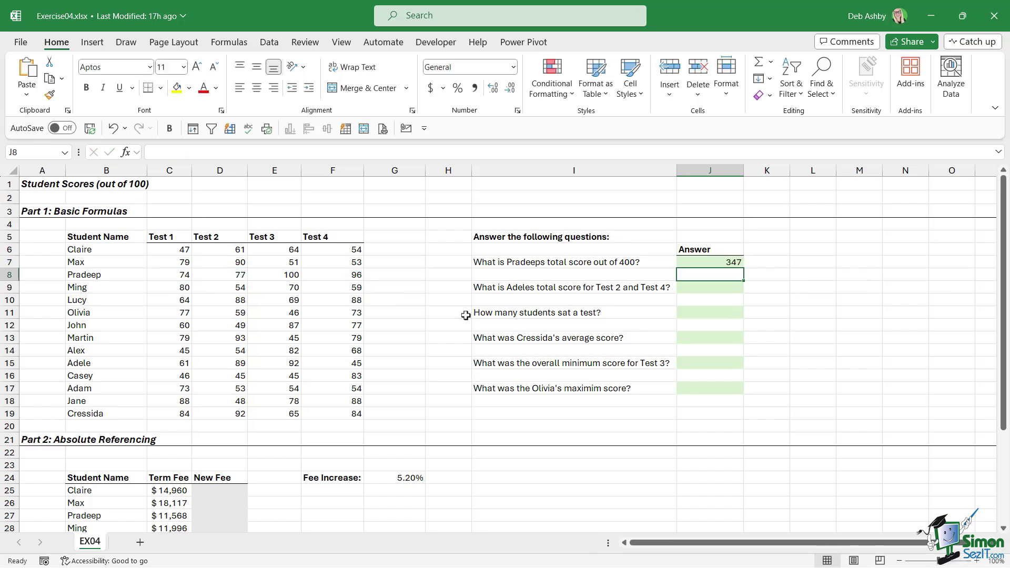
click(705, 264)
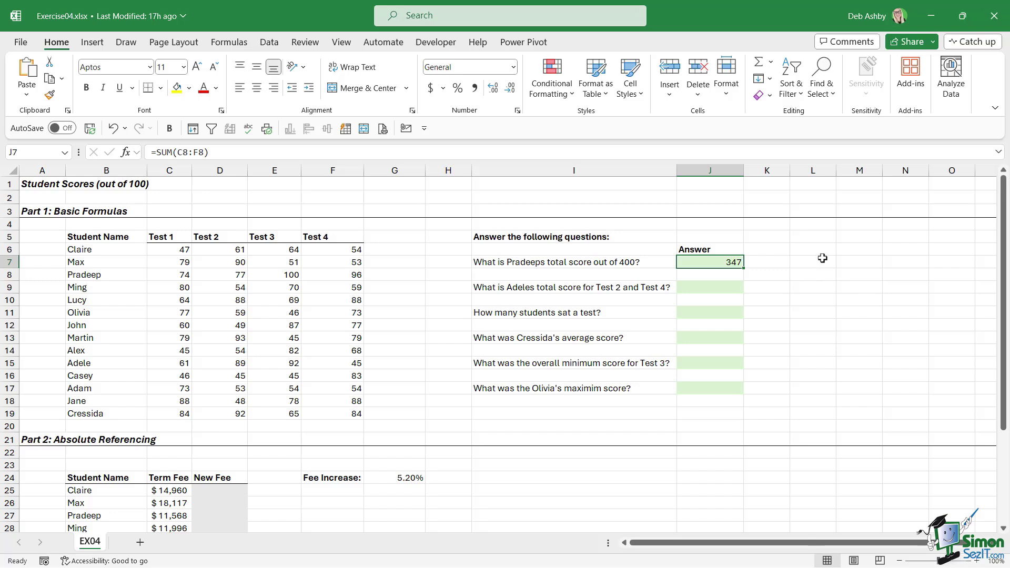
Enter =SUM(D15,F15) in J9 to add the row-15 student's Test 2 and Test 4 scores (134).
click(495, 290)
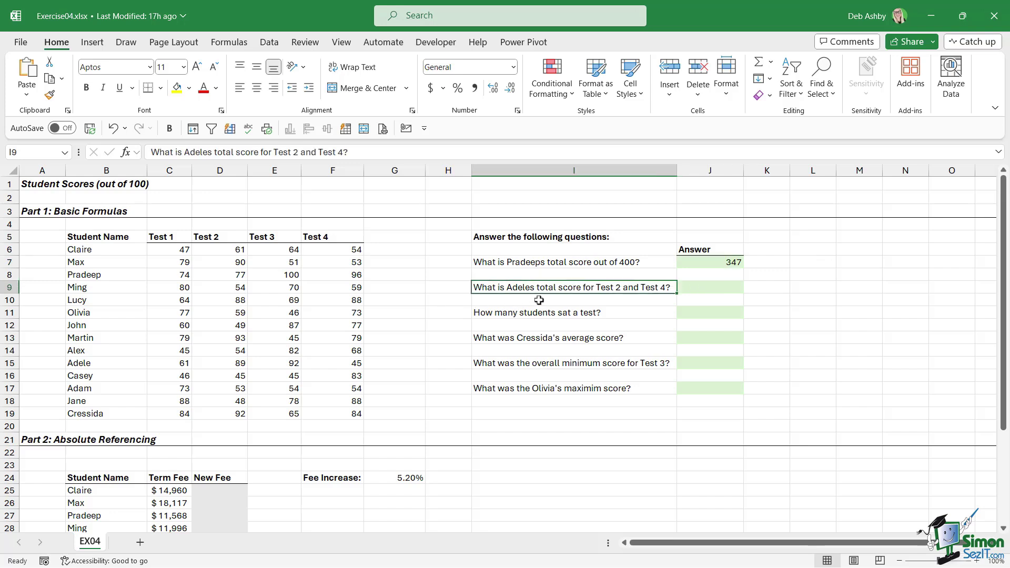
click(708, 289)
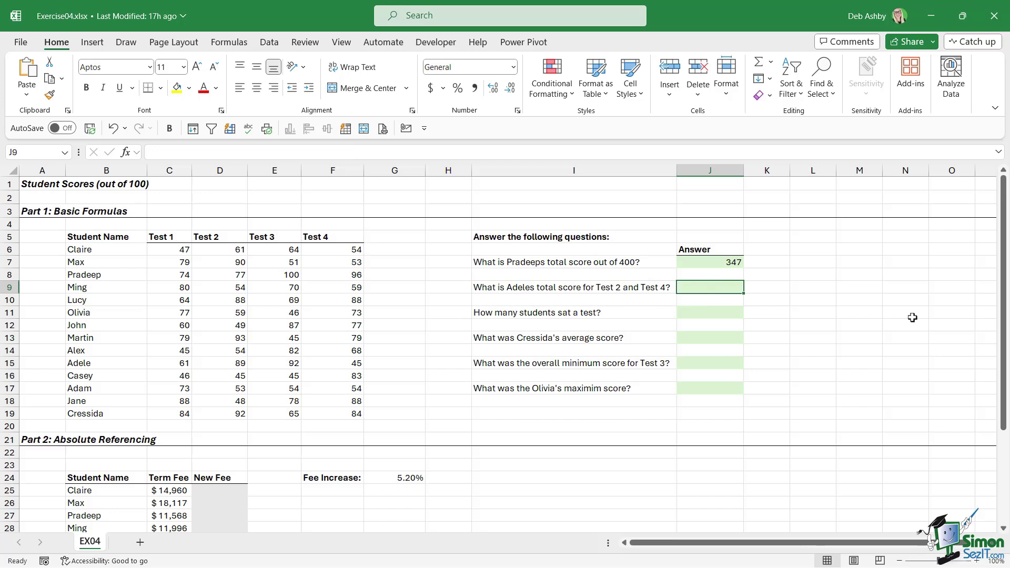
text(=SUM()
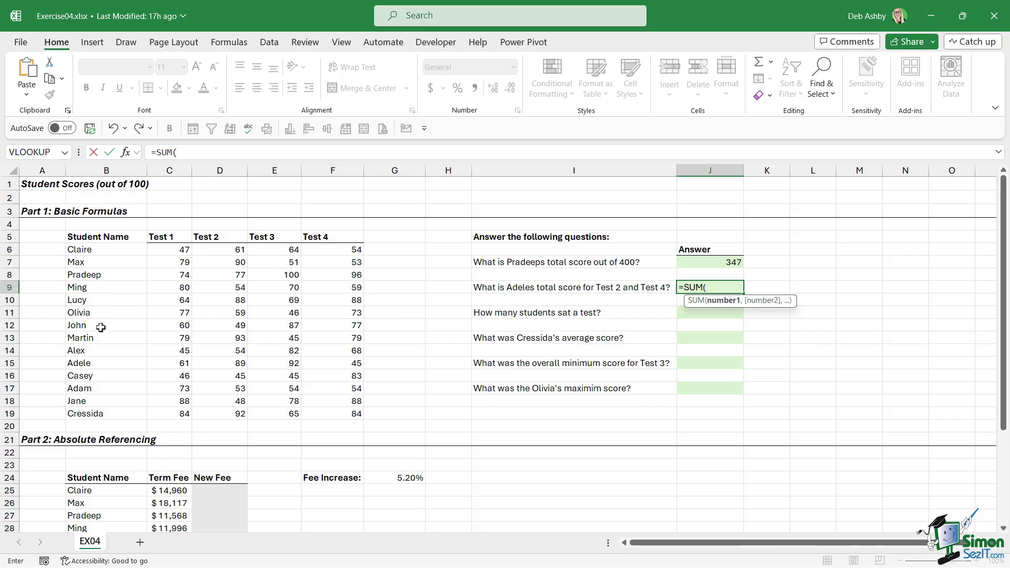
click(231, 363)
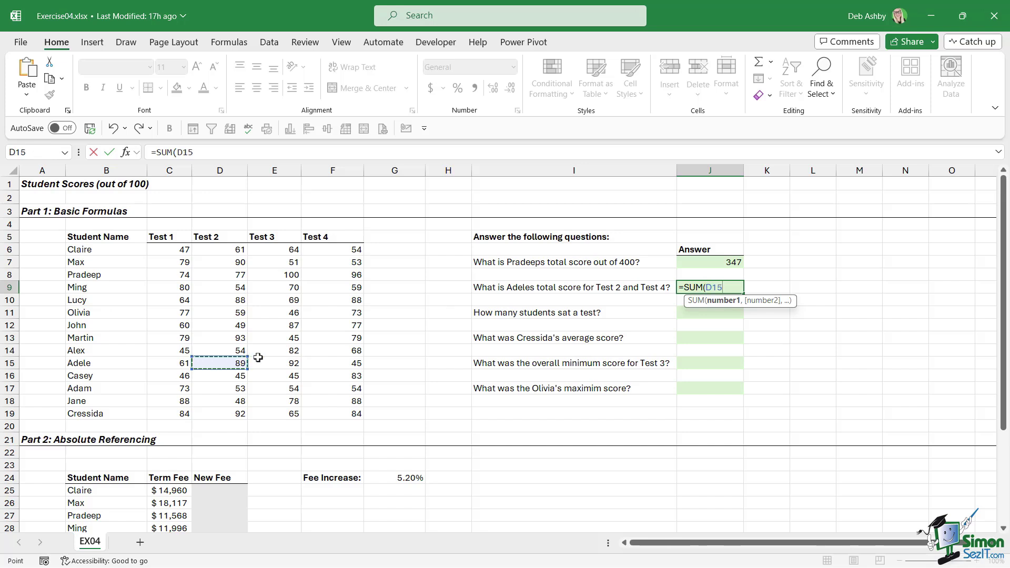
text(,)
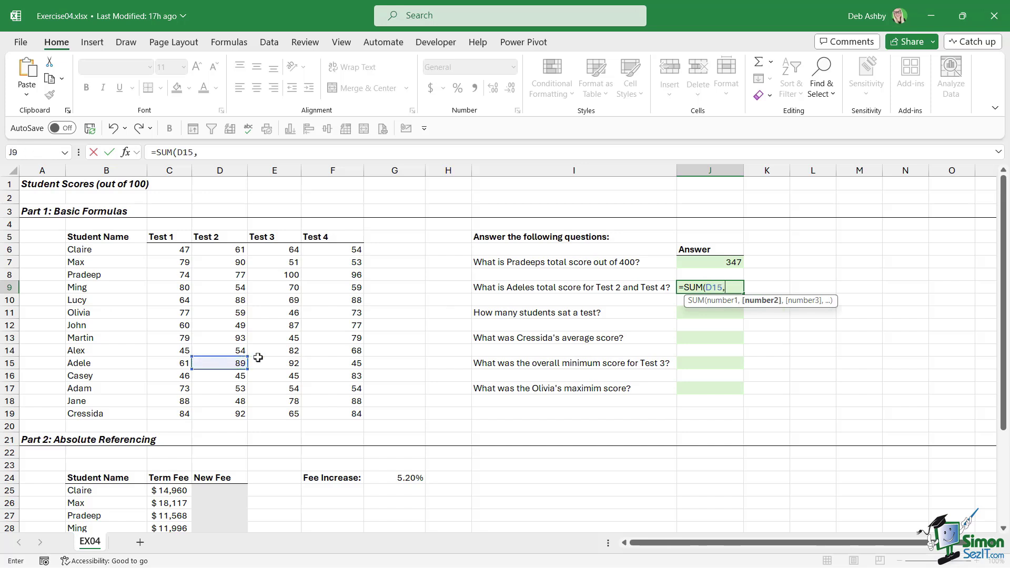
click(335, 364)
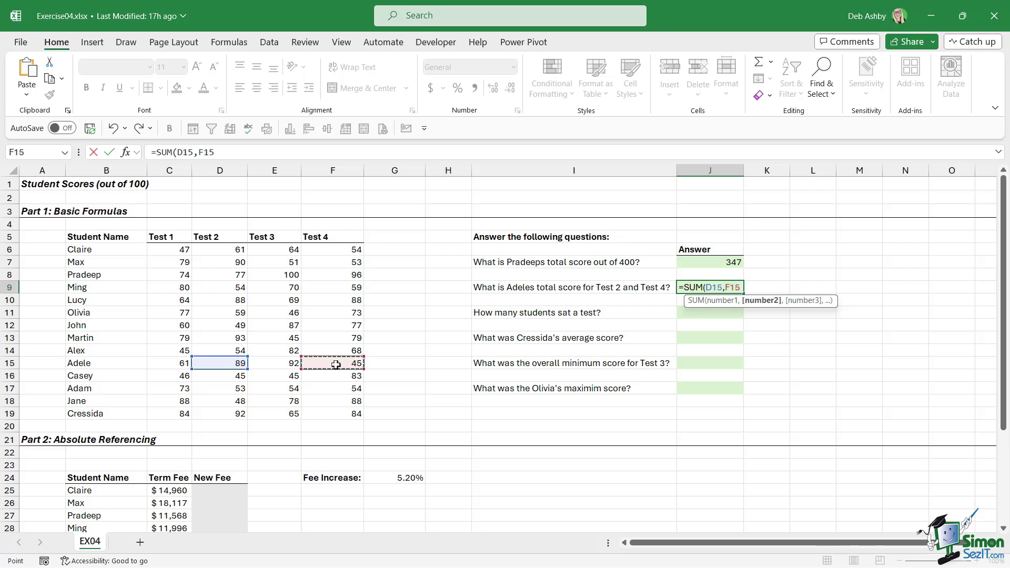
text())
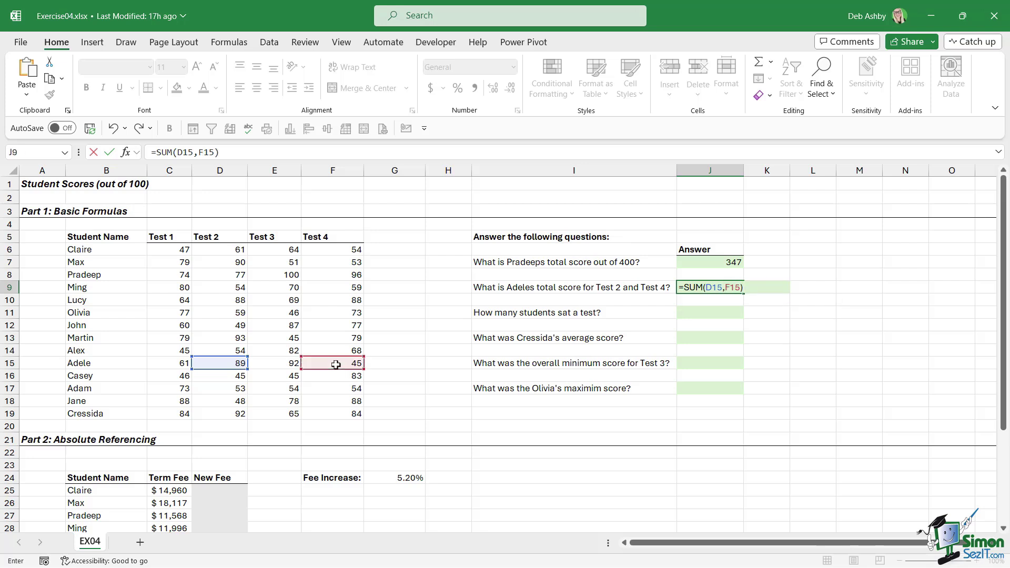
key(Return)
key(Up)
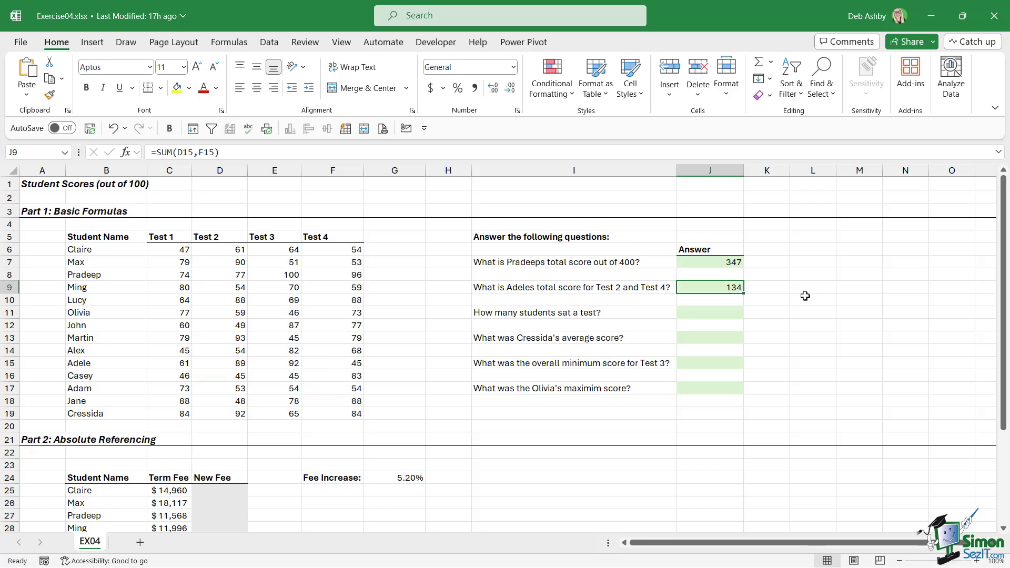
Enter =COUNTA(B6:B19) in J11 to count the 14 students who sat a test.
click(710, 313)
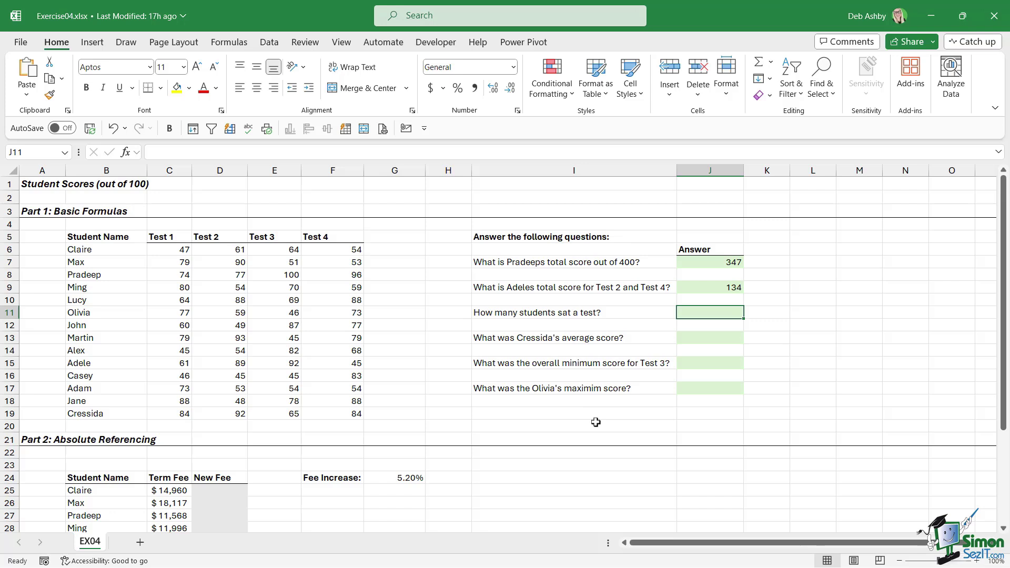
text(=COU)
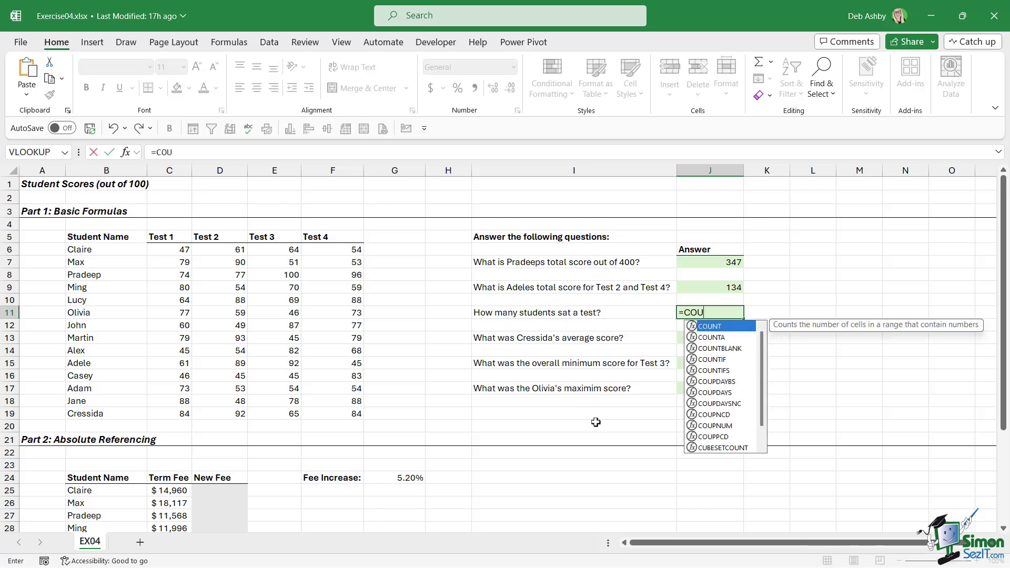
text(NTA()
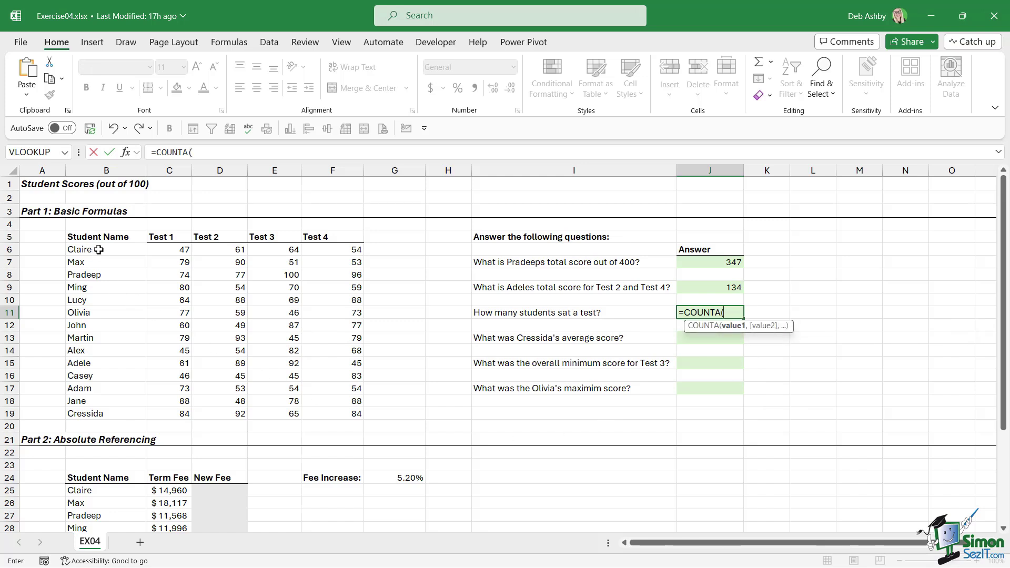
drag(98, 249, 96, 415)
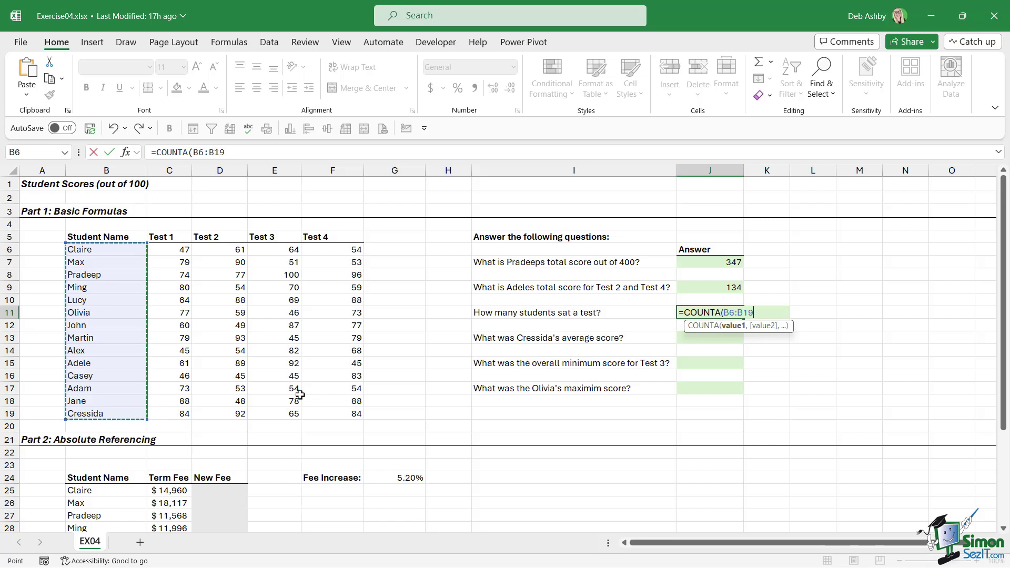
text())
key(Return)
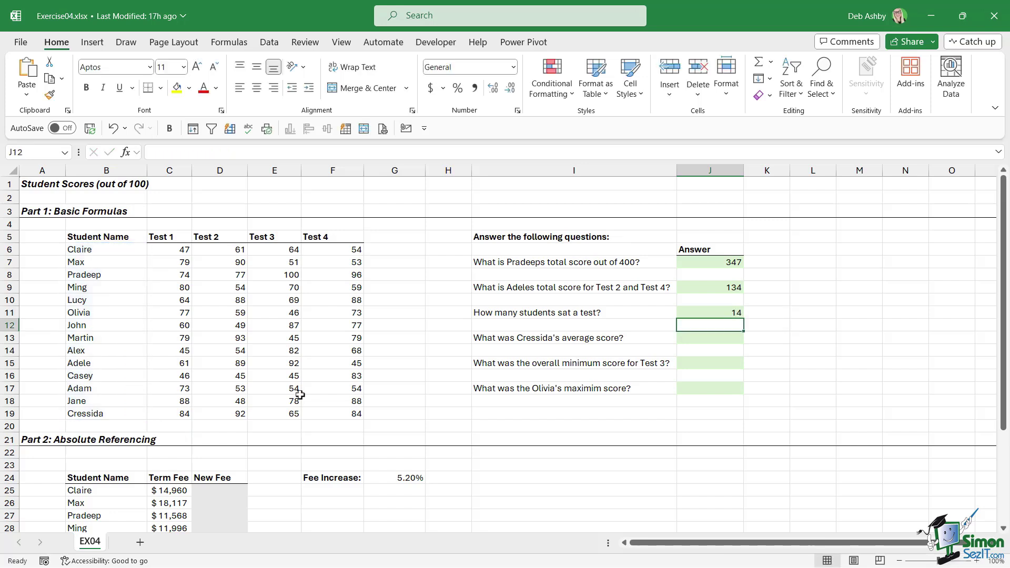
click(697, 313)
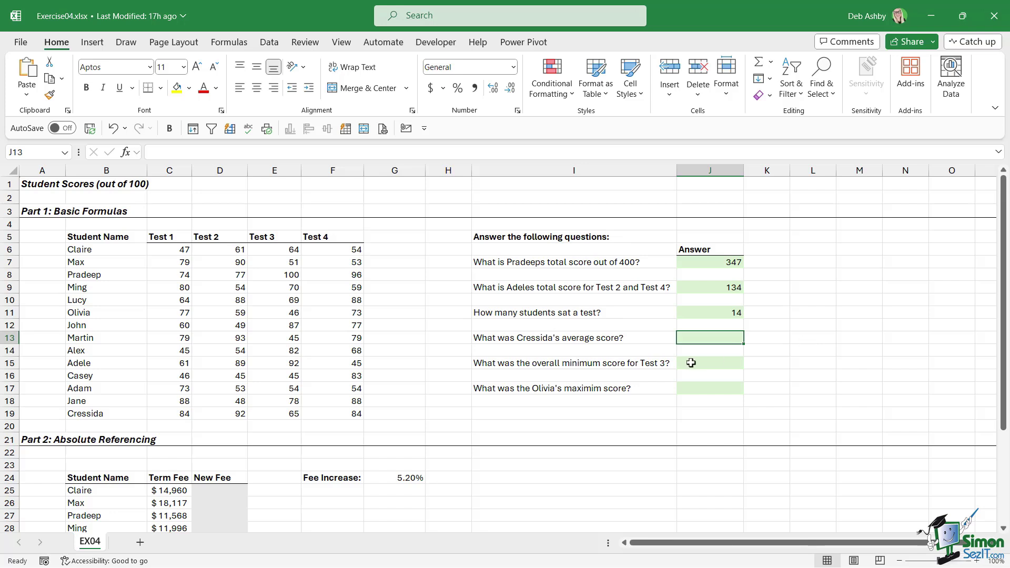
Enter =AVERAGE(C19:F19) in J13, giving the row-19 student's average of 81.25.
text(=AVER)
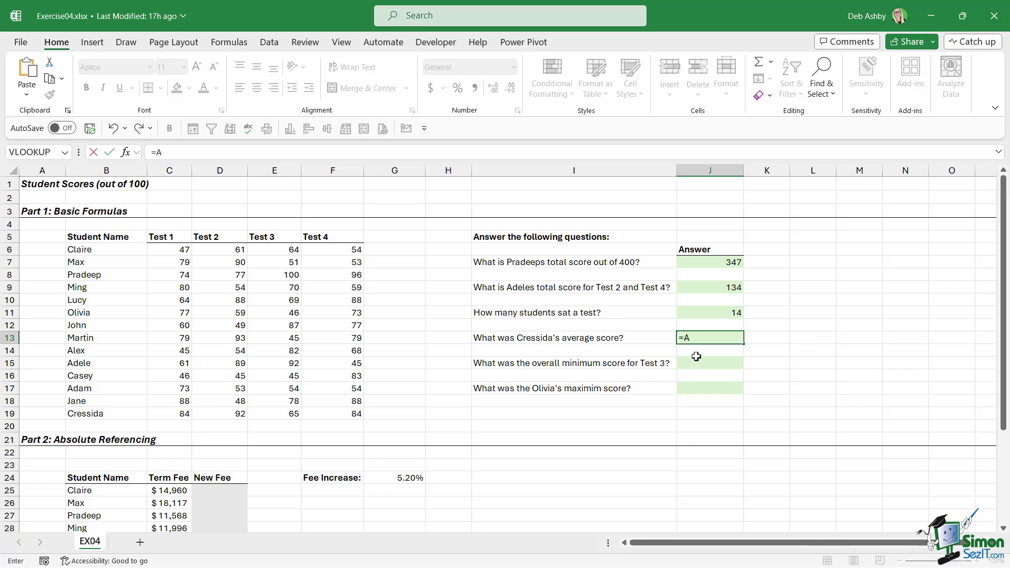
double_click(696, 353)
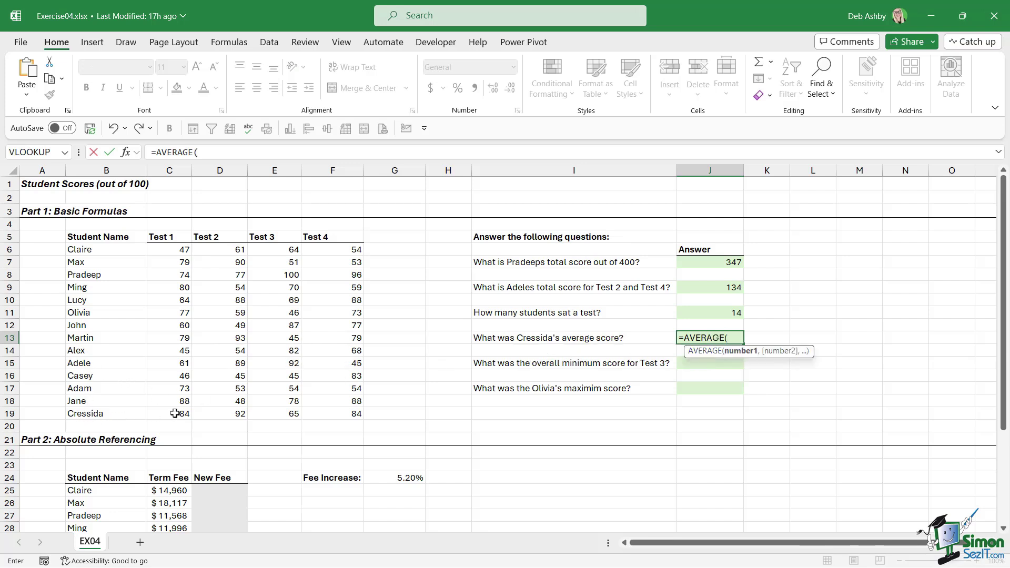
drag(161, 413, 342, 414)
text())
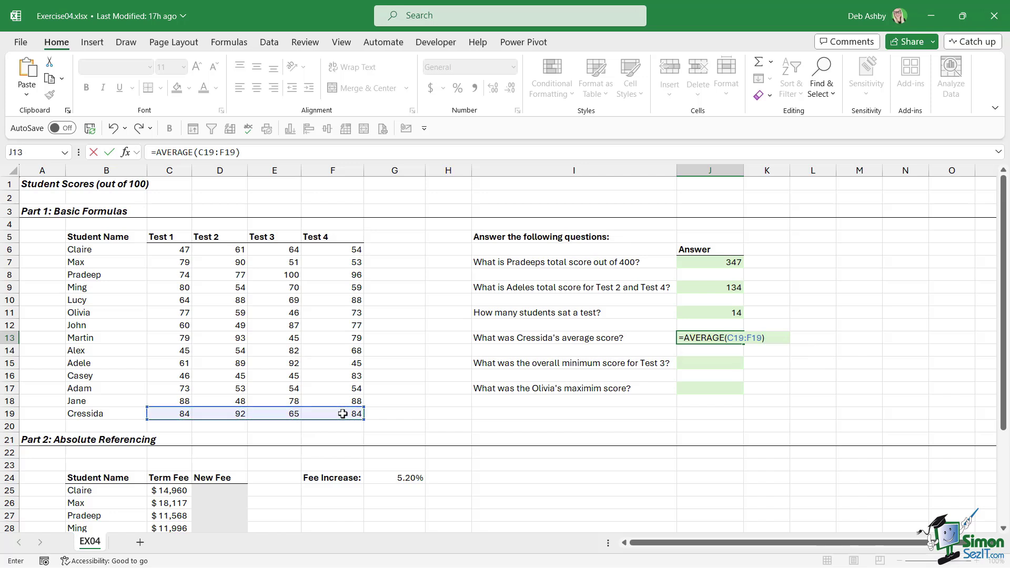
key(Return)
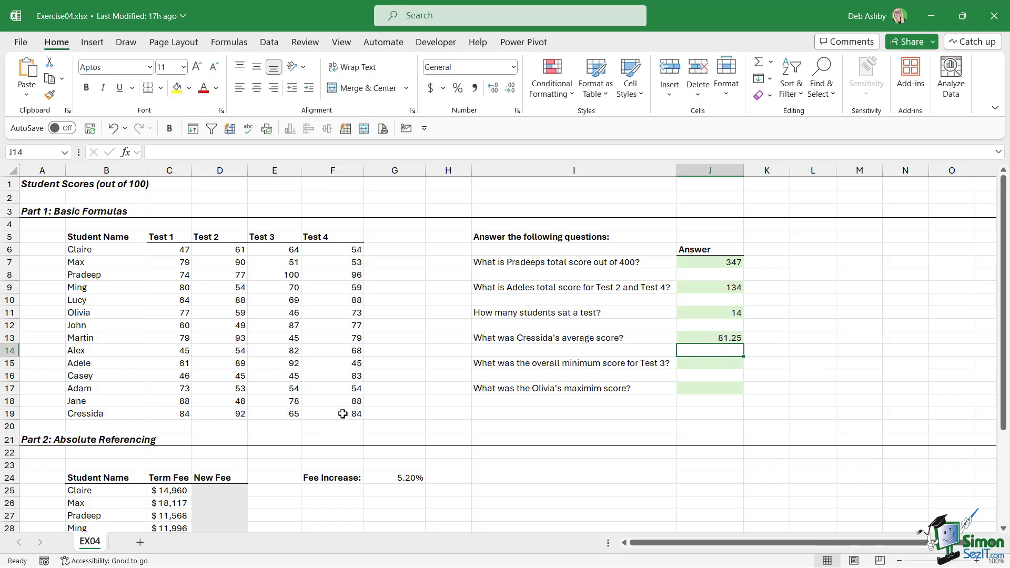
click(722, 339)
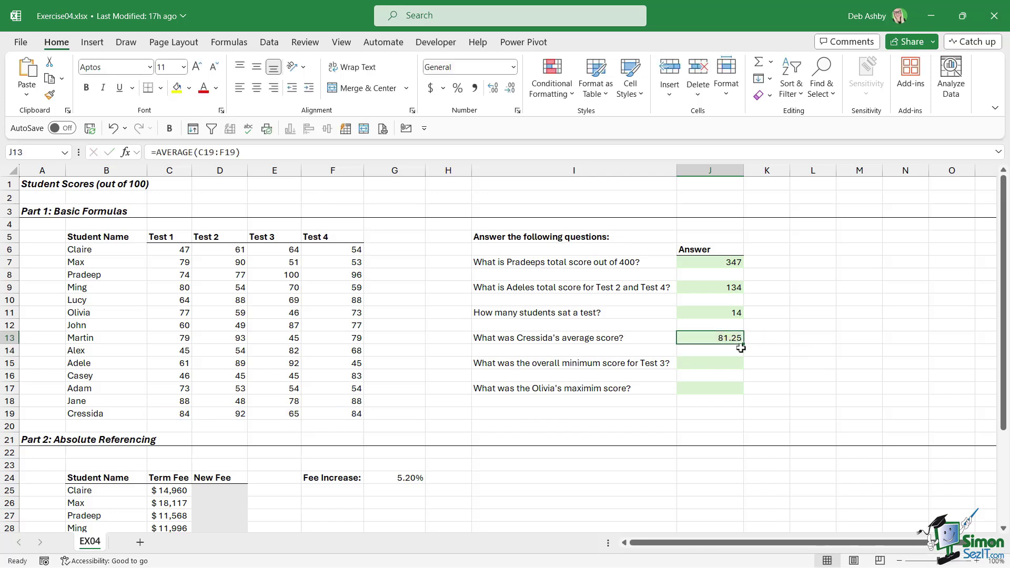
key(Down)
key(Down)
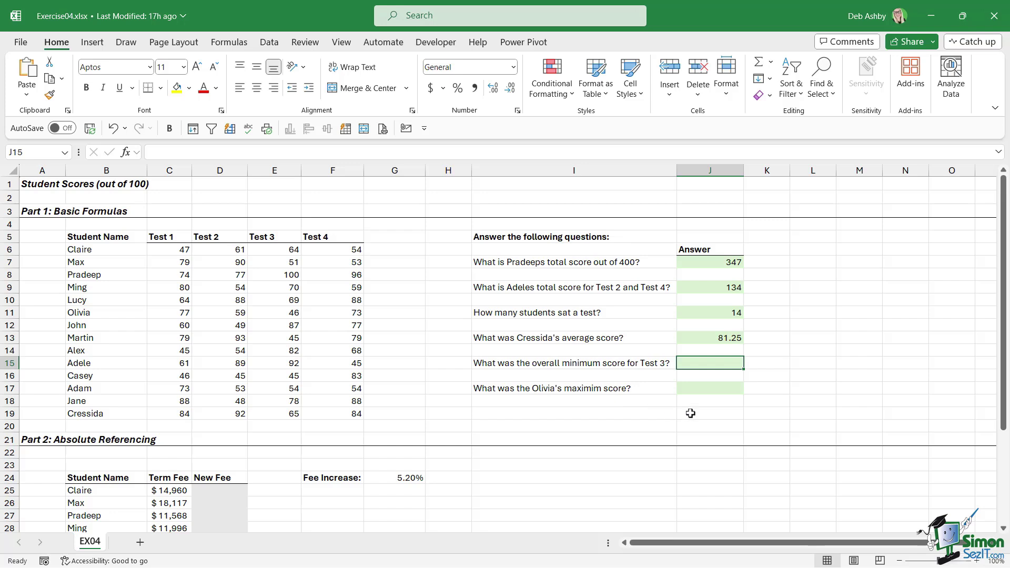
Enter =MIN(E6:E19) in J15 to find the lowest Test 3 score, 45.
text(=MIN)
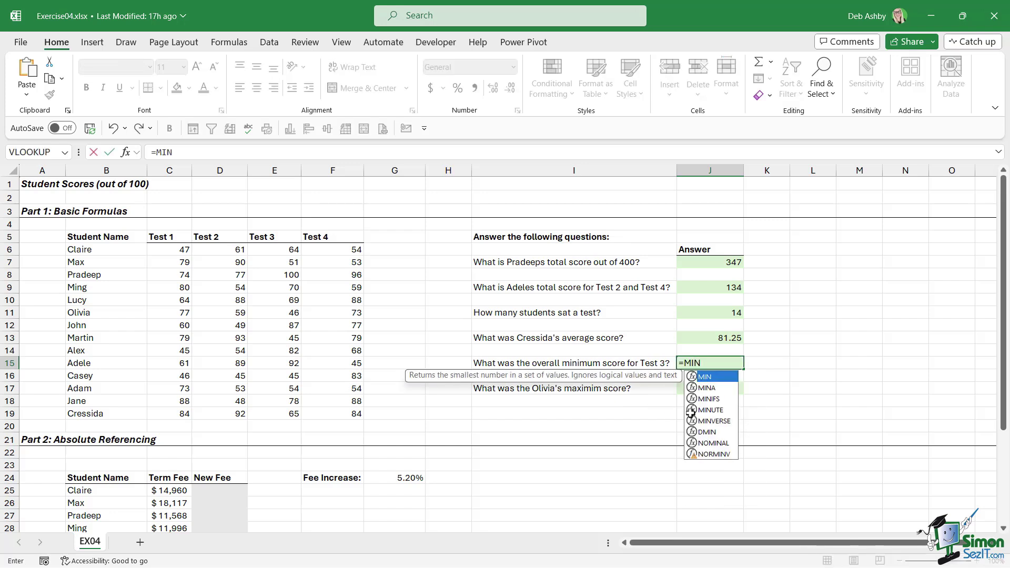
text(()
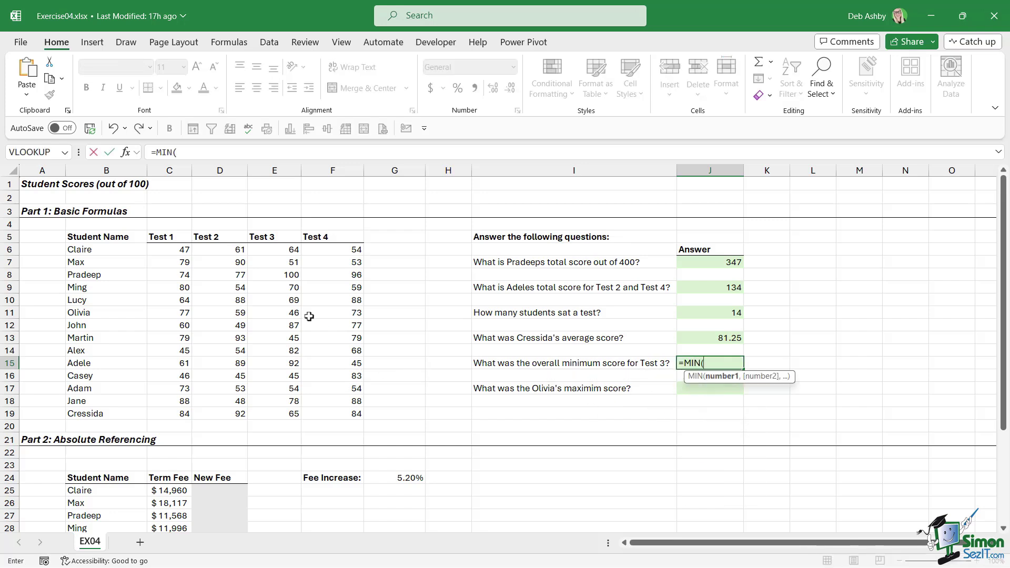
drag(275, 250, 271, 413)
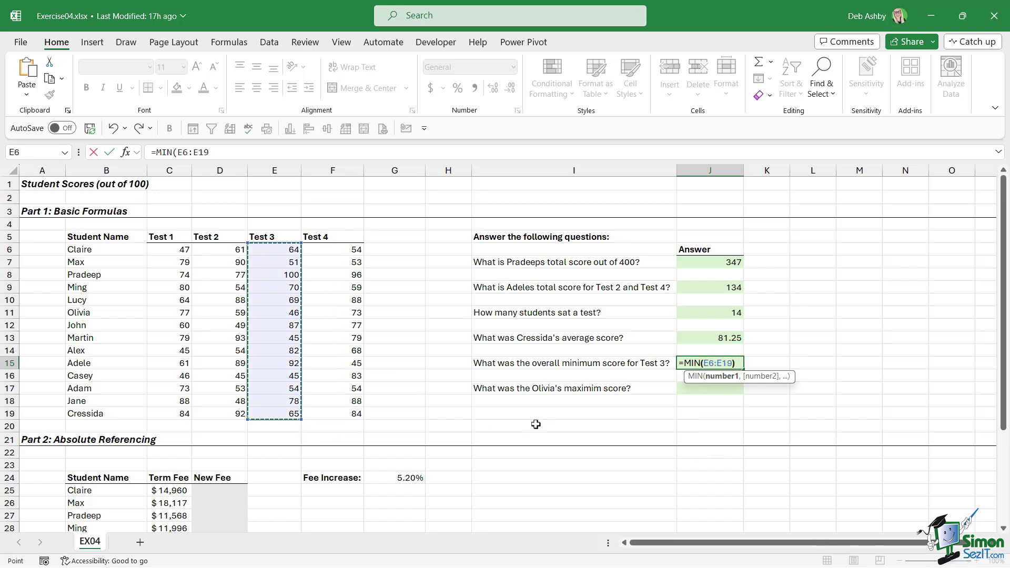
text())
key(Return)
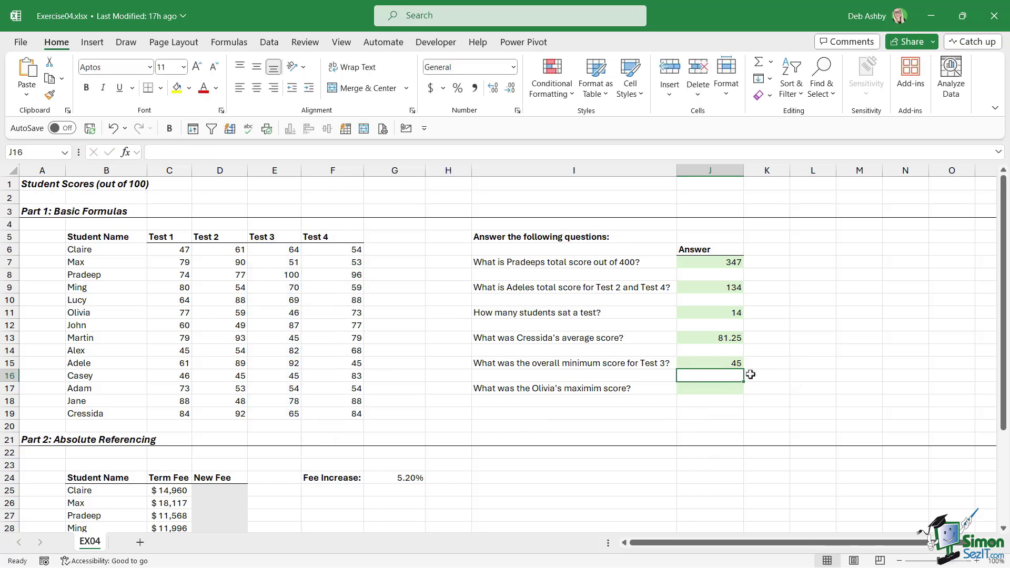
click(723, 364)
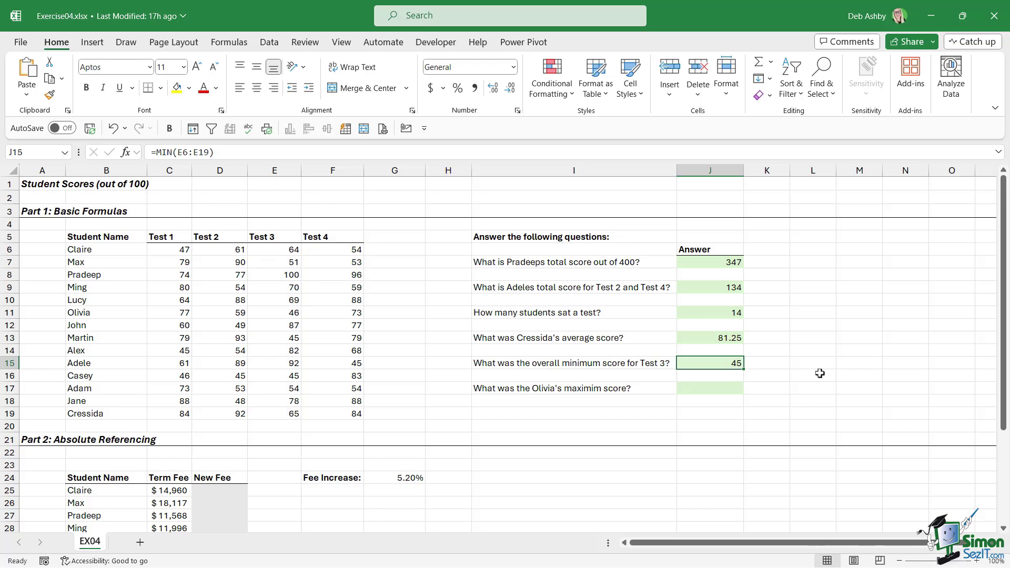
click(711, 391)
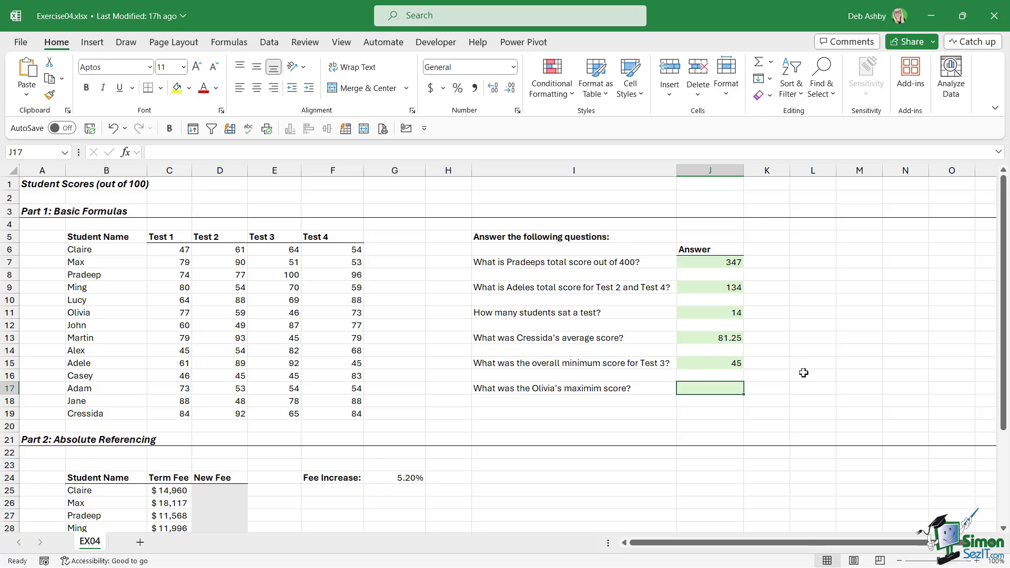
Enter =MAX(C11:F11) in J17 to show Olivia's highest score of 77.
text(=MAX)
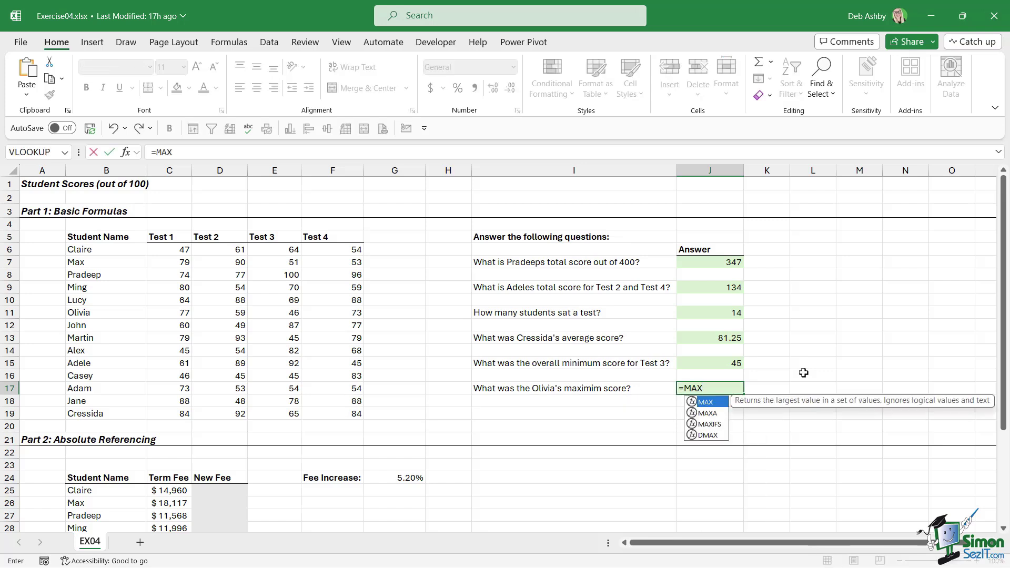
text(()
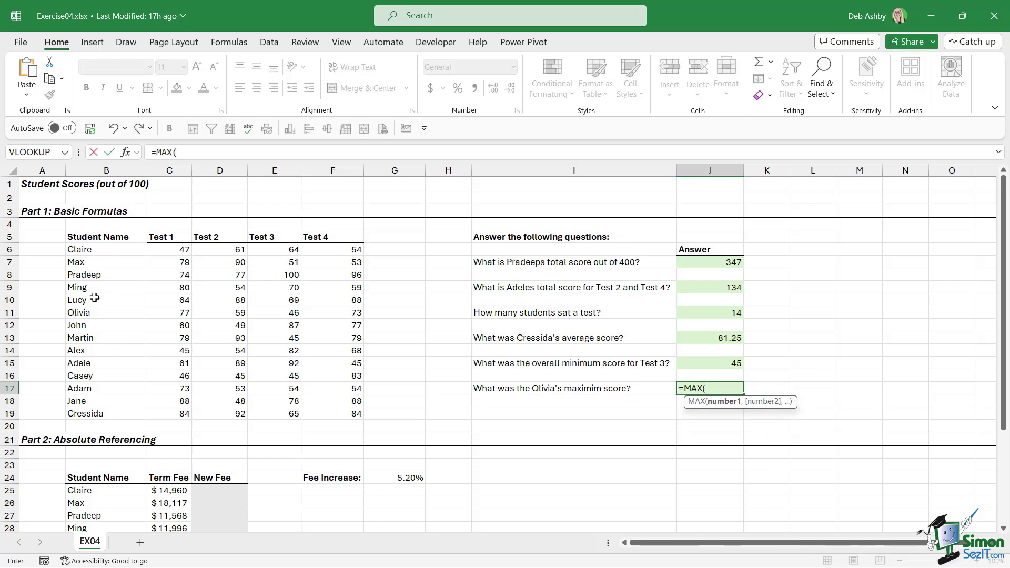
click(163, 313)
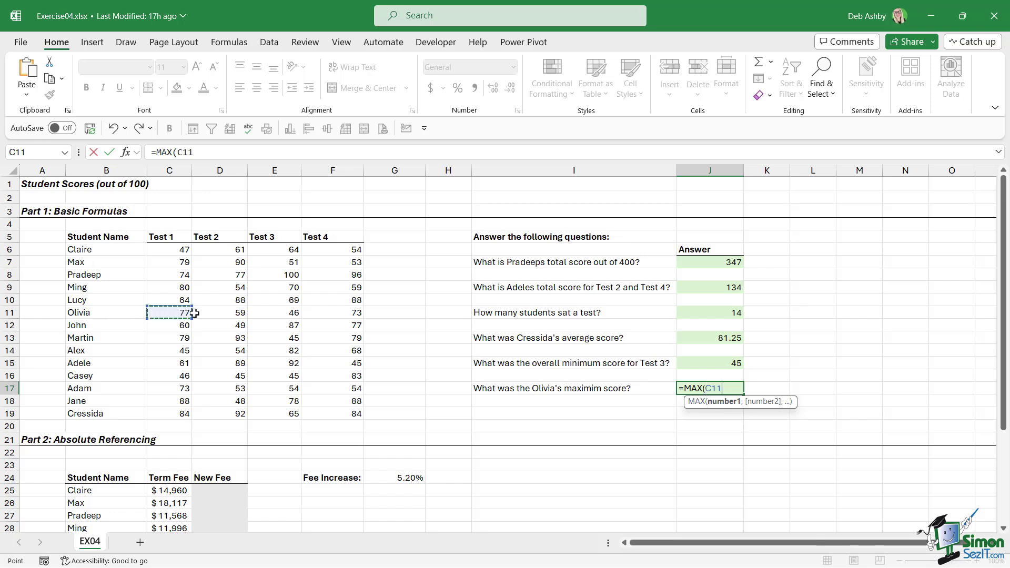
drag(194, 313, 344, 313)
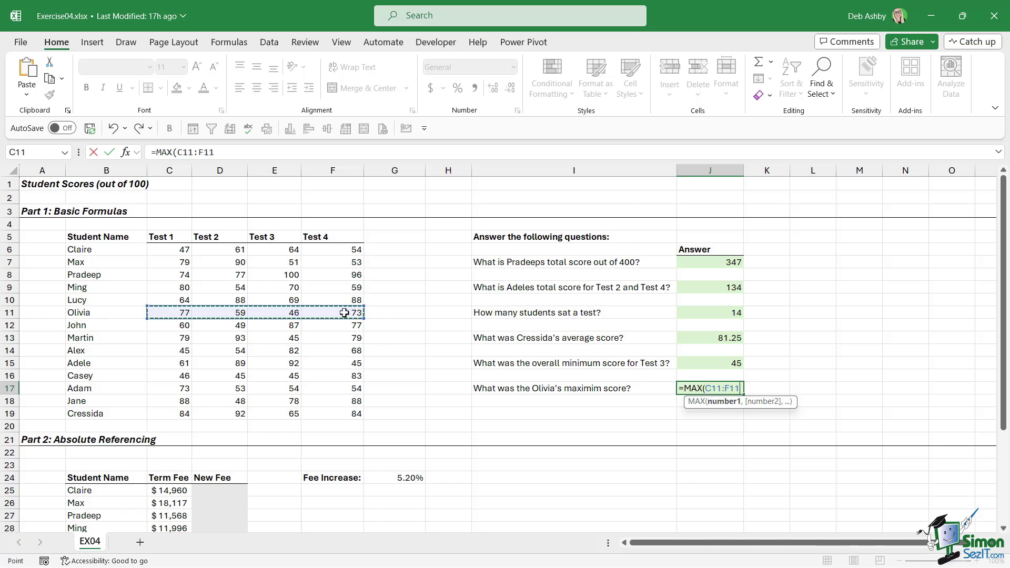
text())
key(Return)
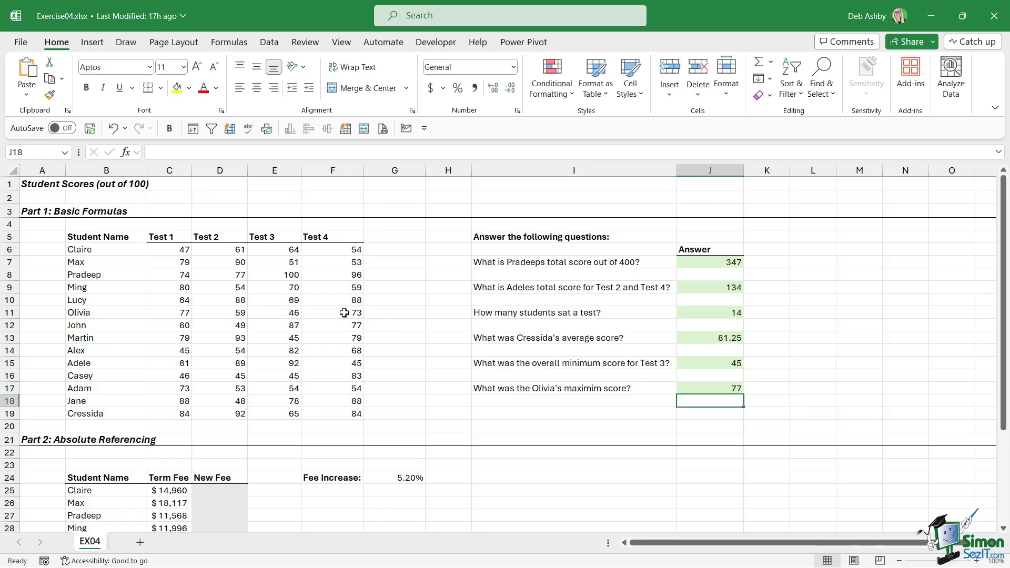
click(721, 389)
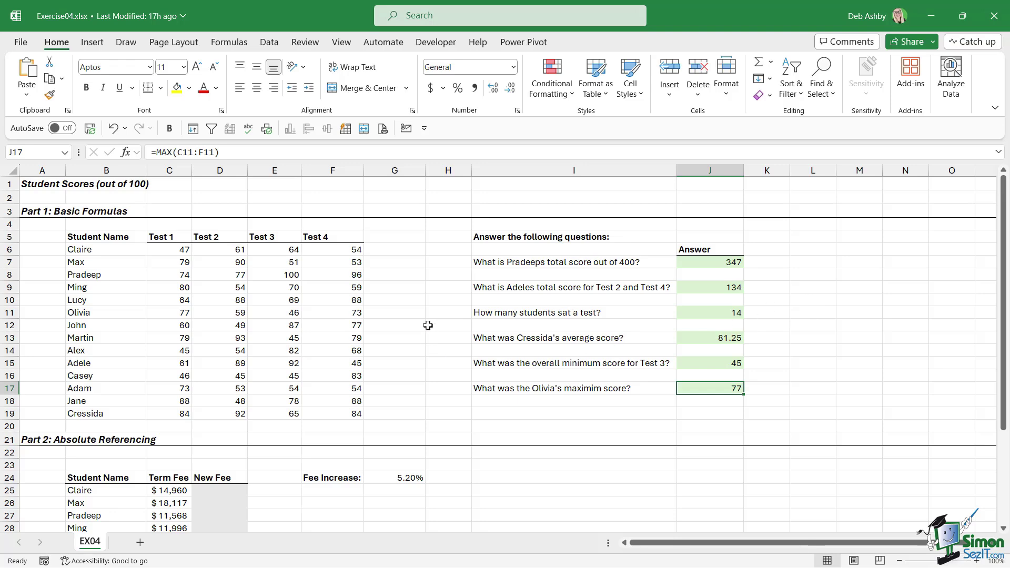
scroll(427, 326, down, 6)
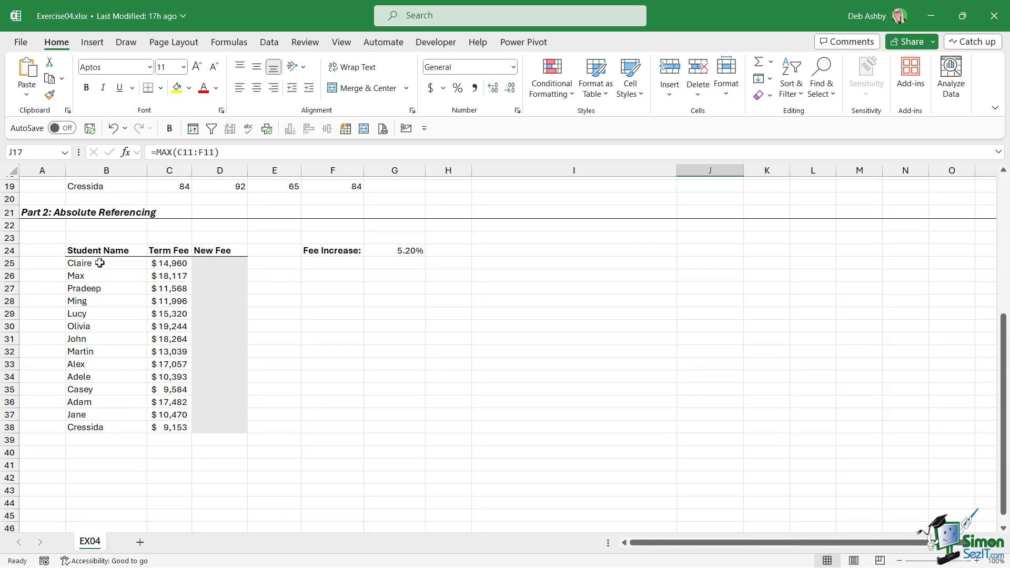
drag(96, 263, 97, 427)
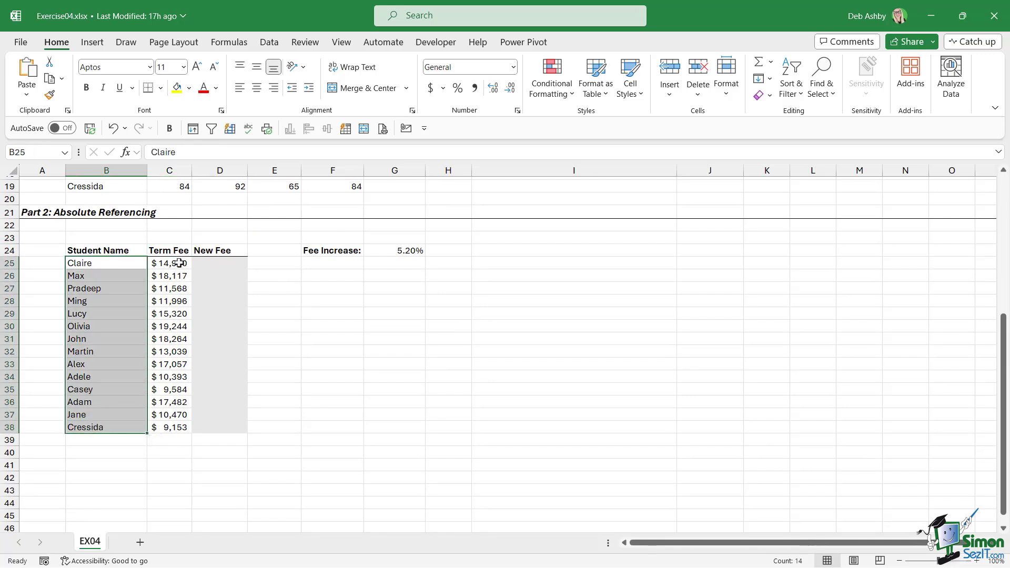
drag(176, 262, 172, 425)
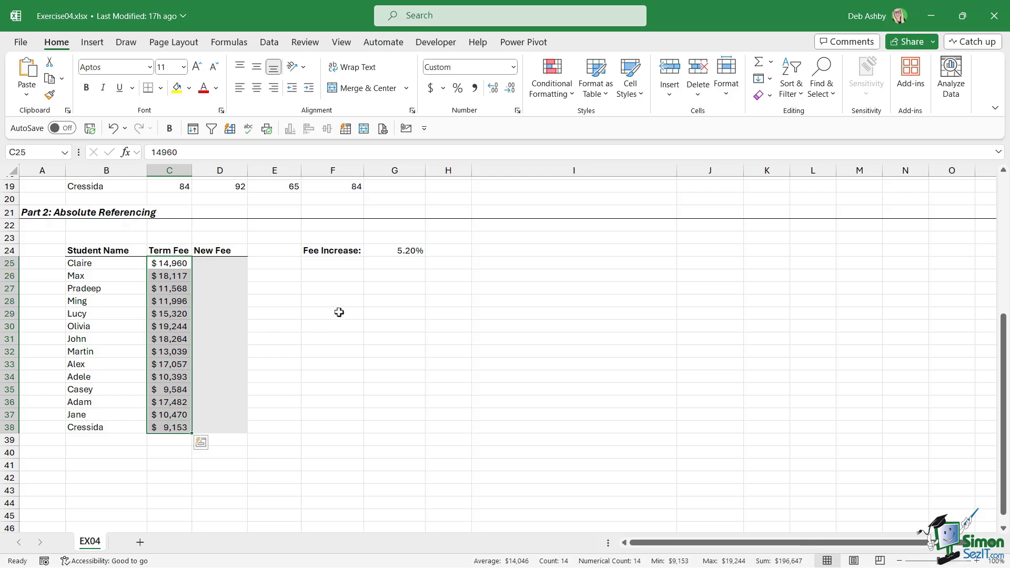
click(387, 251)
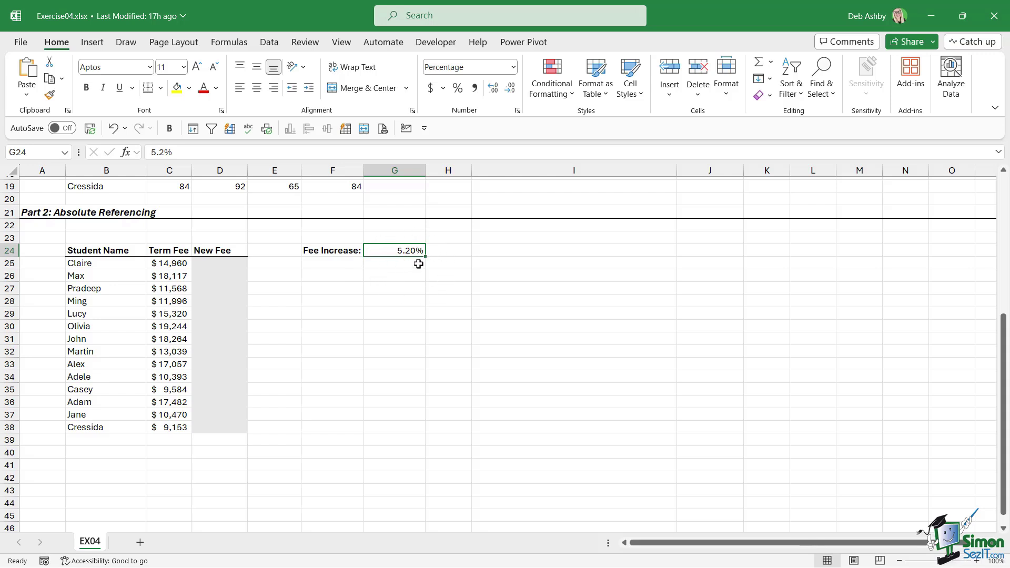
click(216, 263)
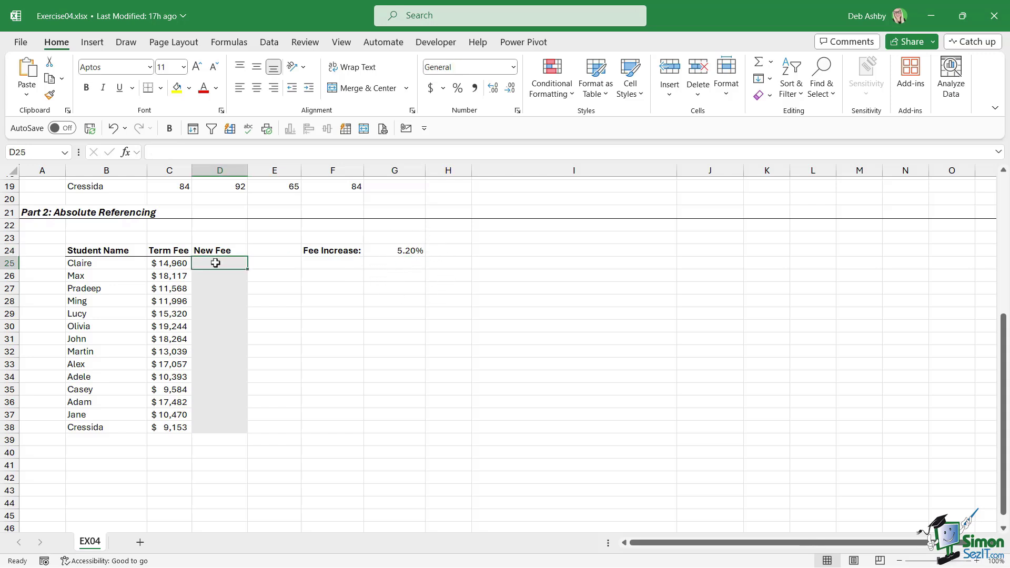
click(171, 263)
click(392, 251)
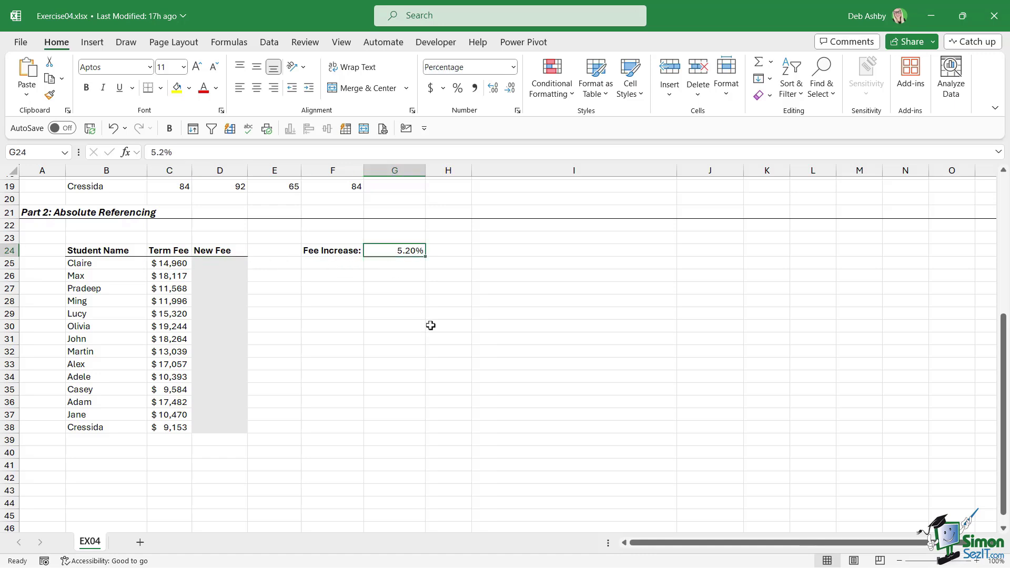
click(218, 264)
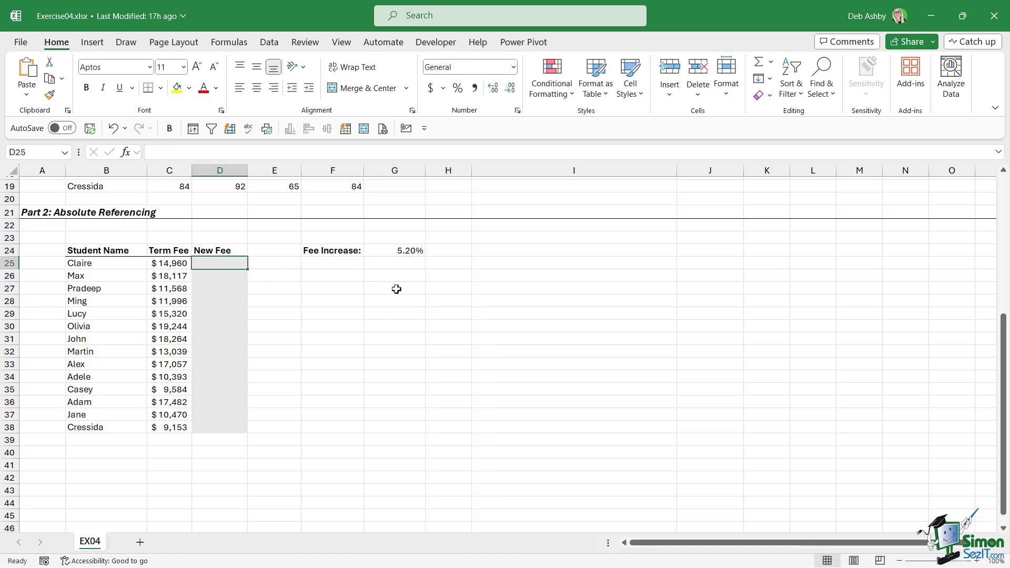
Enter =SUM(C25*$G$24)+C25 in D25, with an absolute reference to the Fee Increase in G24.
text(=SUM()
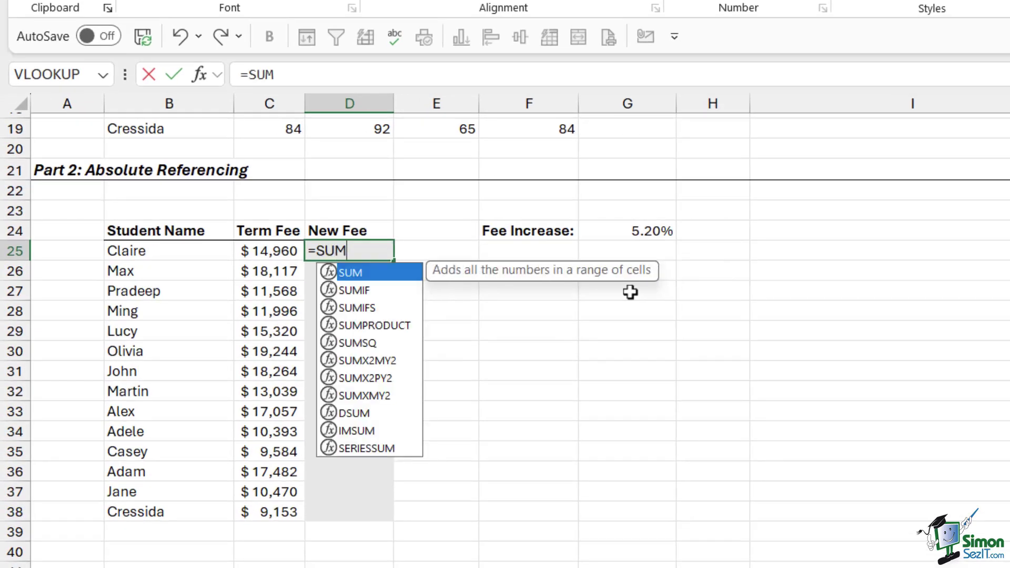
click(266, 250)
text(*)
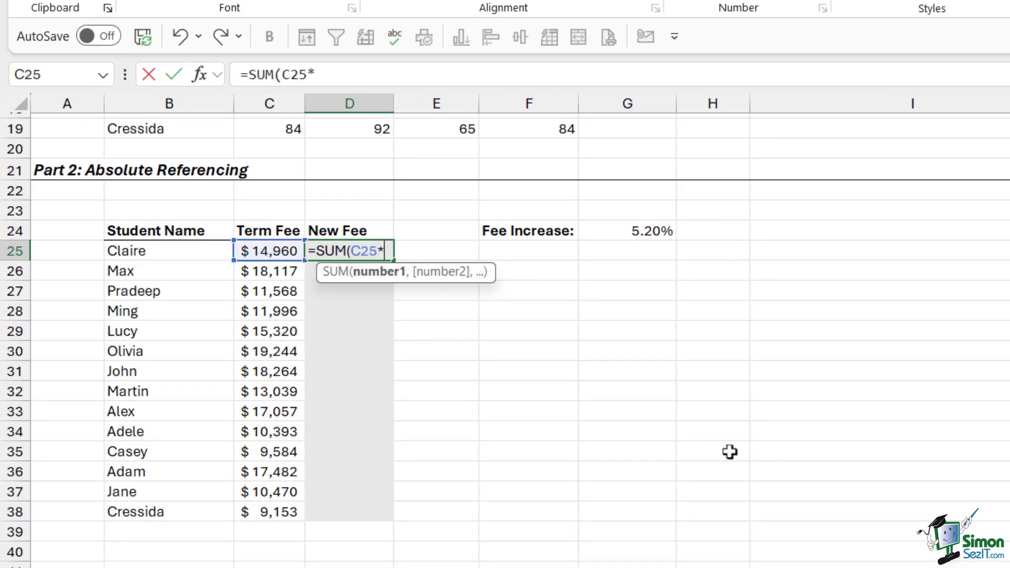
click(658, 231)
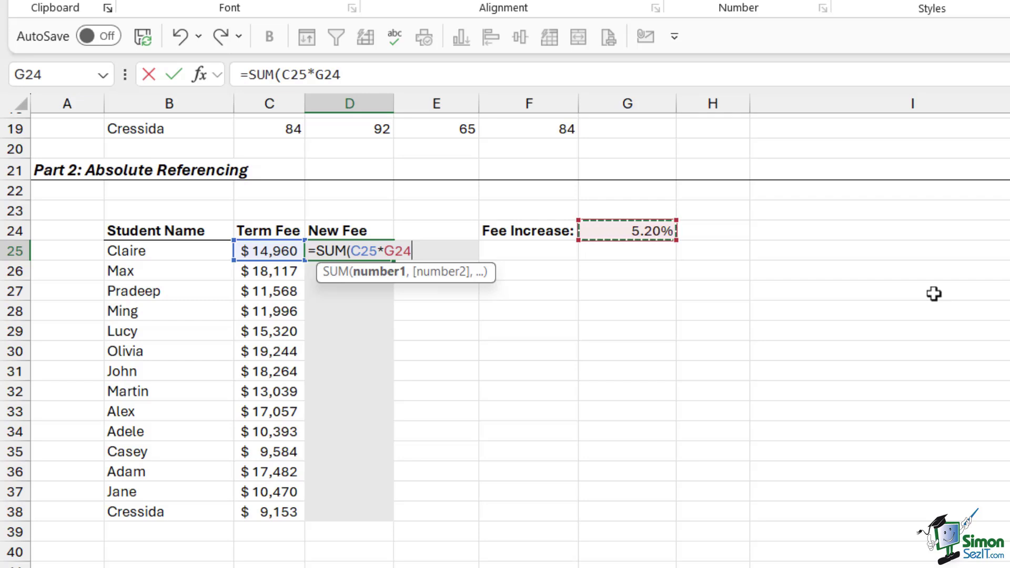
key(F4)
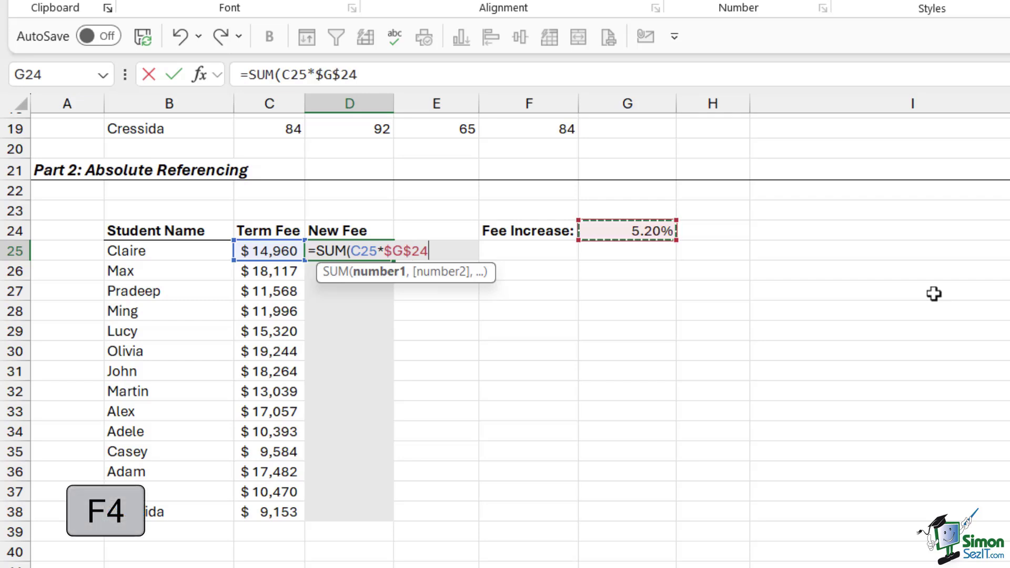
text())
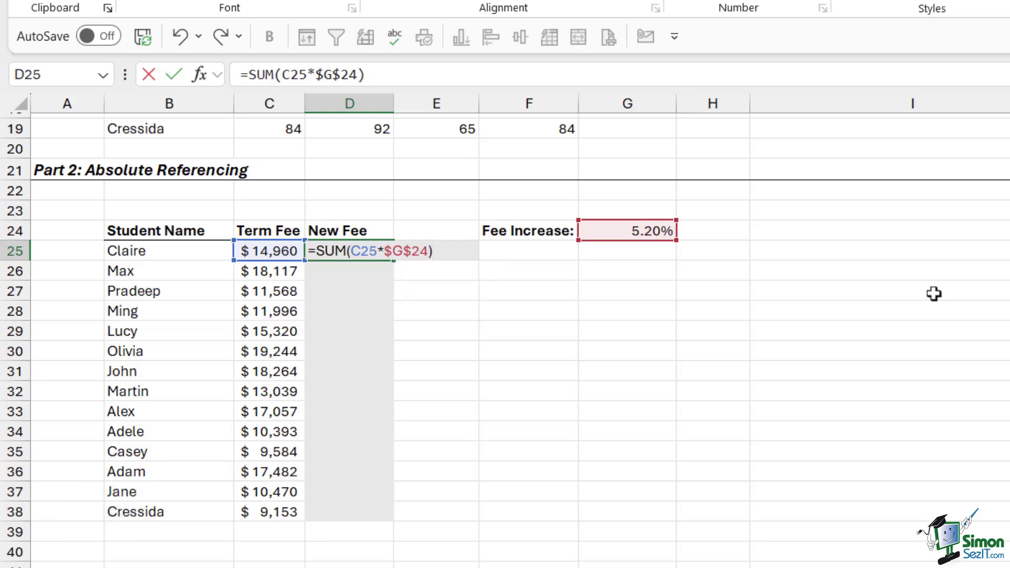
text(+)
click(260, 249)
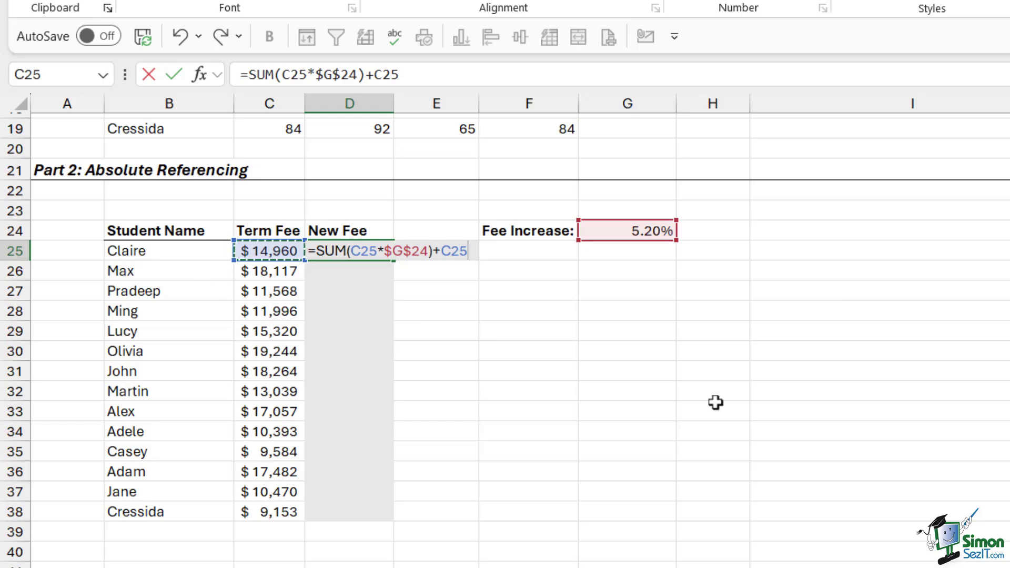
key(Return)
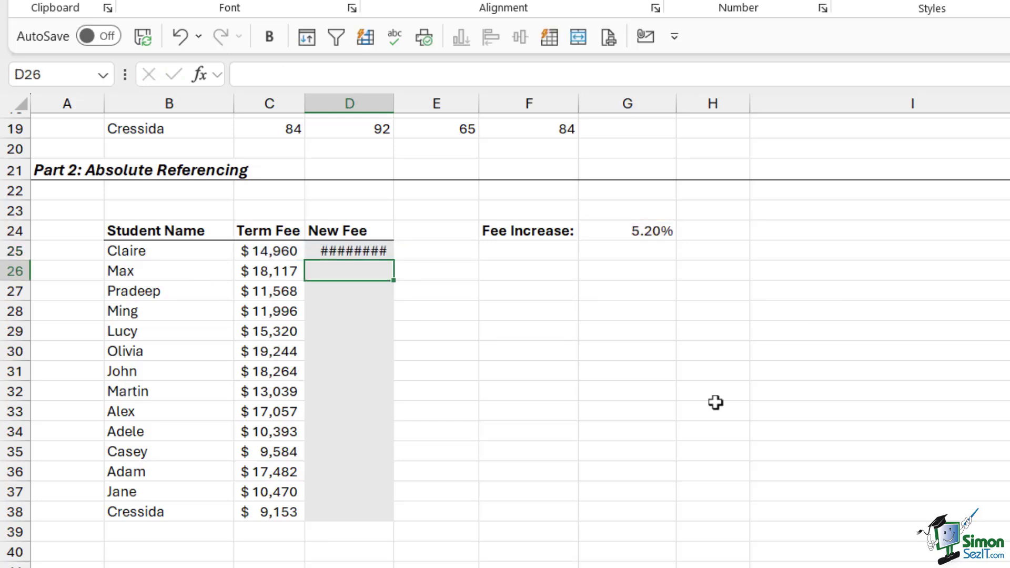
Autofit column D and fill the New Fee formula down from D25 to D38.
double_click(394, 103)
click(363, 251)
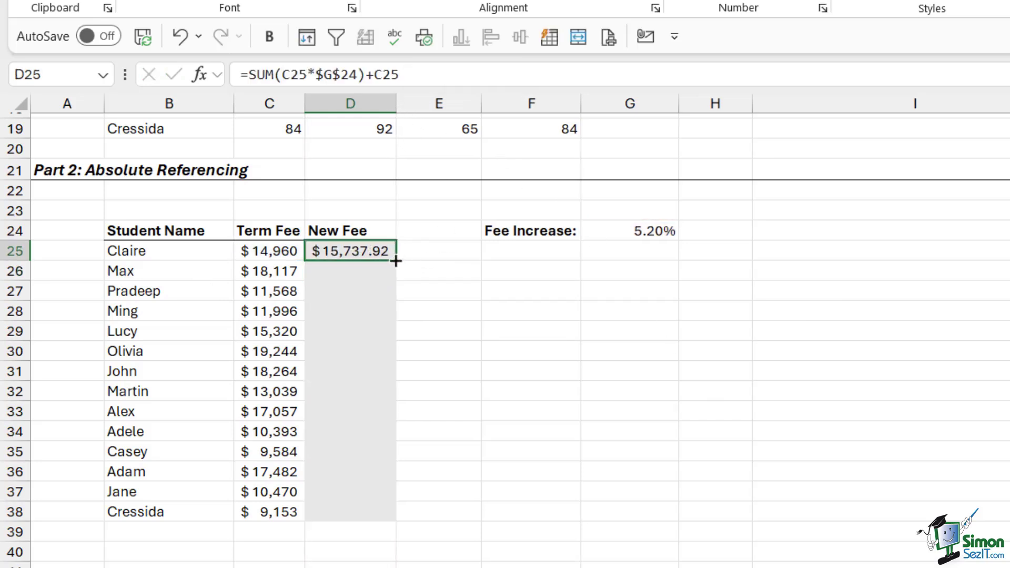
drag(395, 264, 396, 523)
click(521, 358)
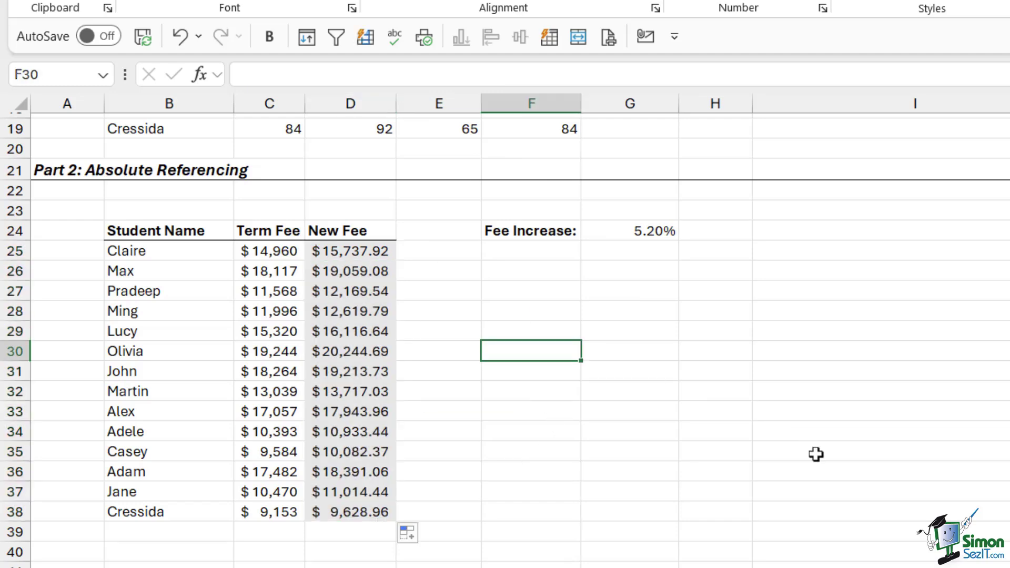
drag(370, 245, 398, 513)
click(545, 457)
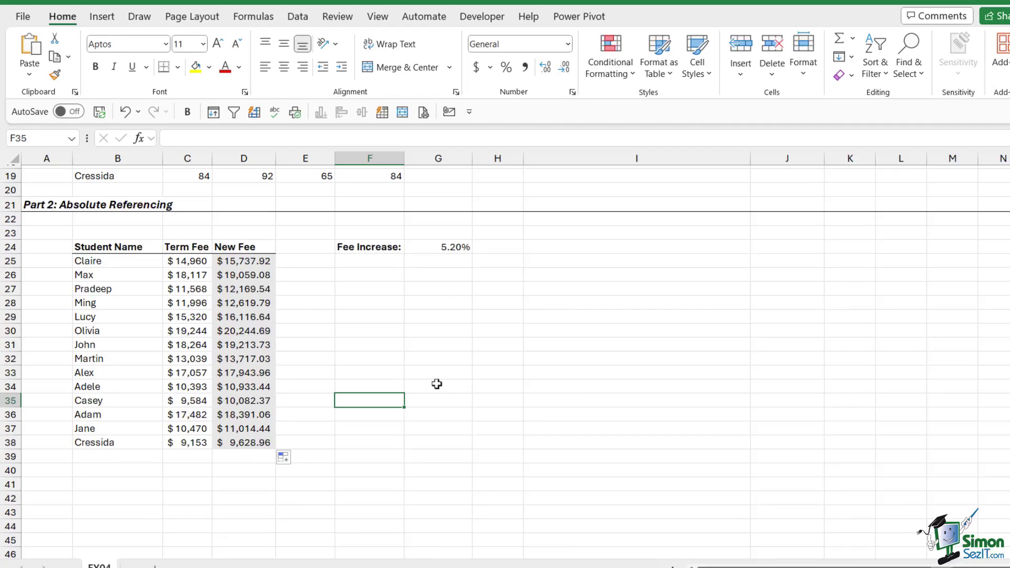
click(436, 384)
scroll(538, 360, up, 6)
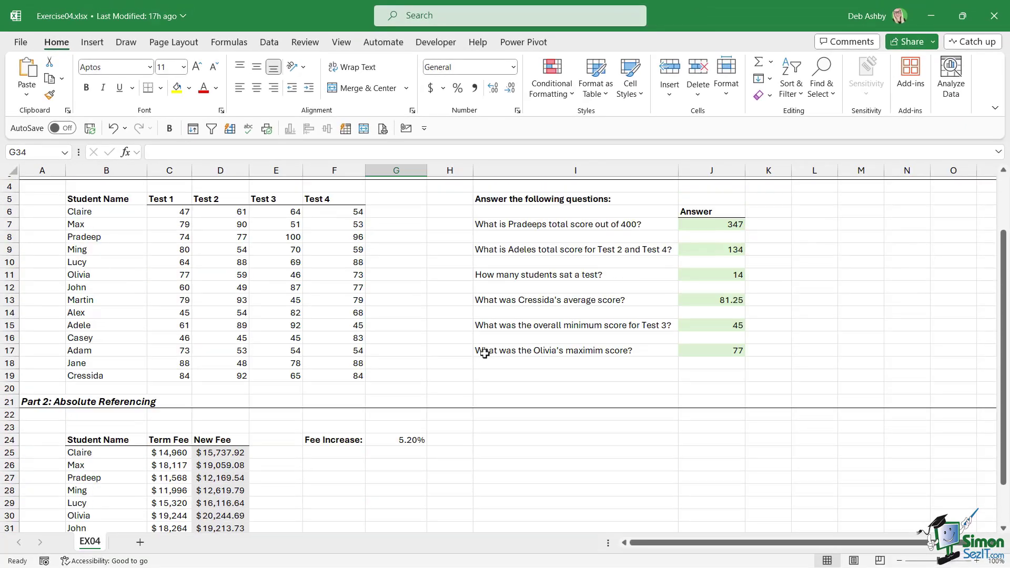